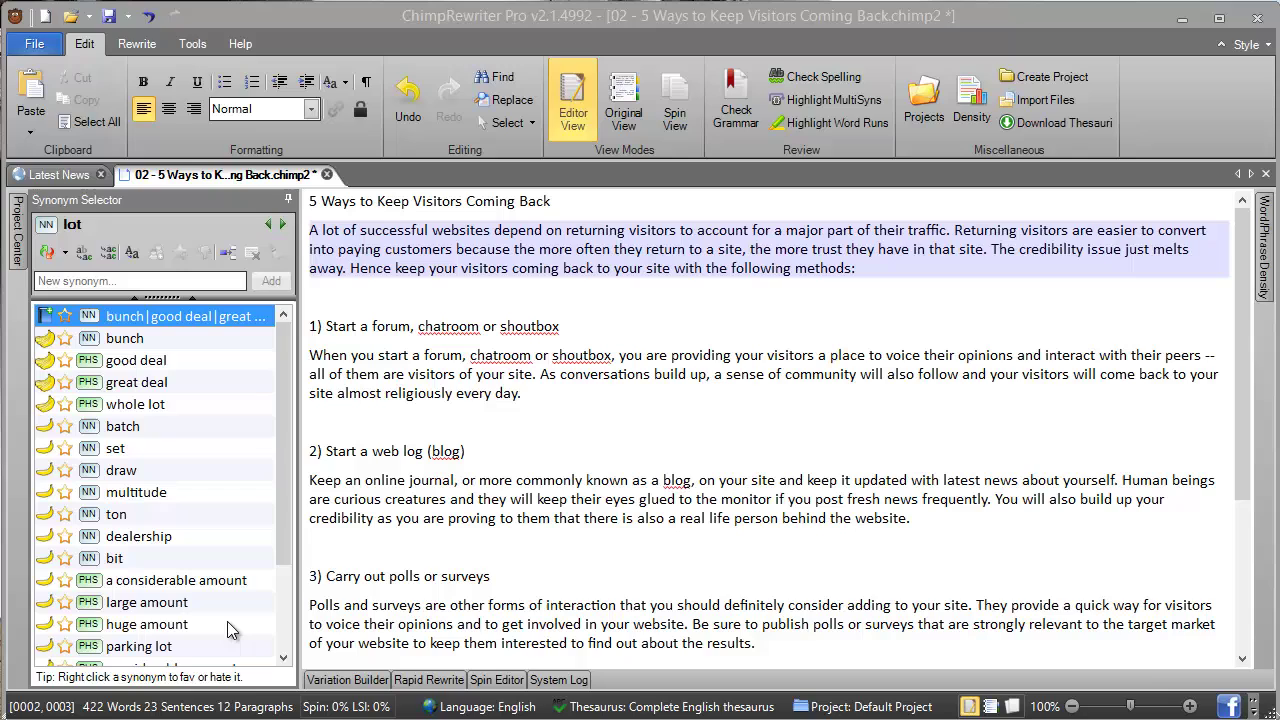
View the synonyms for "lot", "of" and "successful" in turn in the first sentence of the opening paragraph
click(334, 230)
click(357, 231)
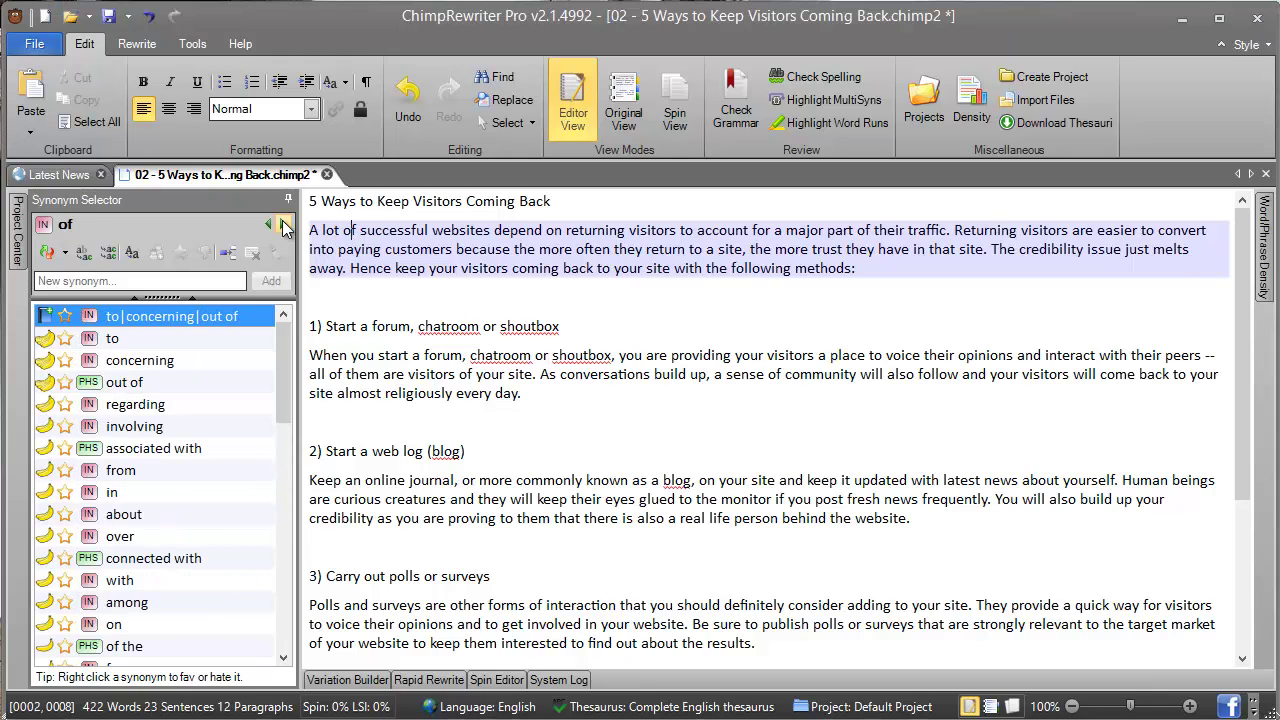
key(Right)
key(Right)
key(Right)
key(Right)
key(Right)
key(Right)
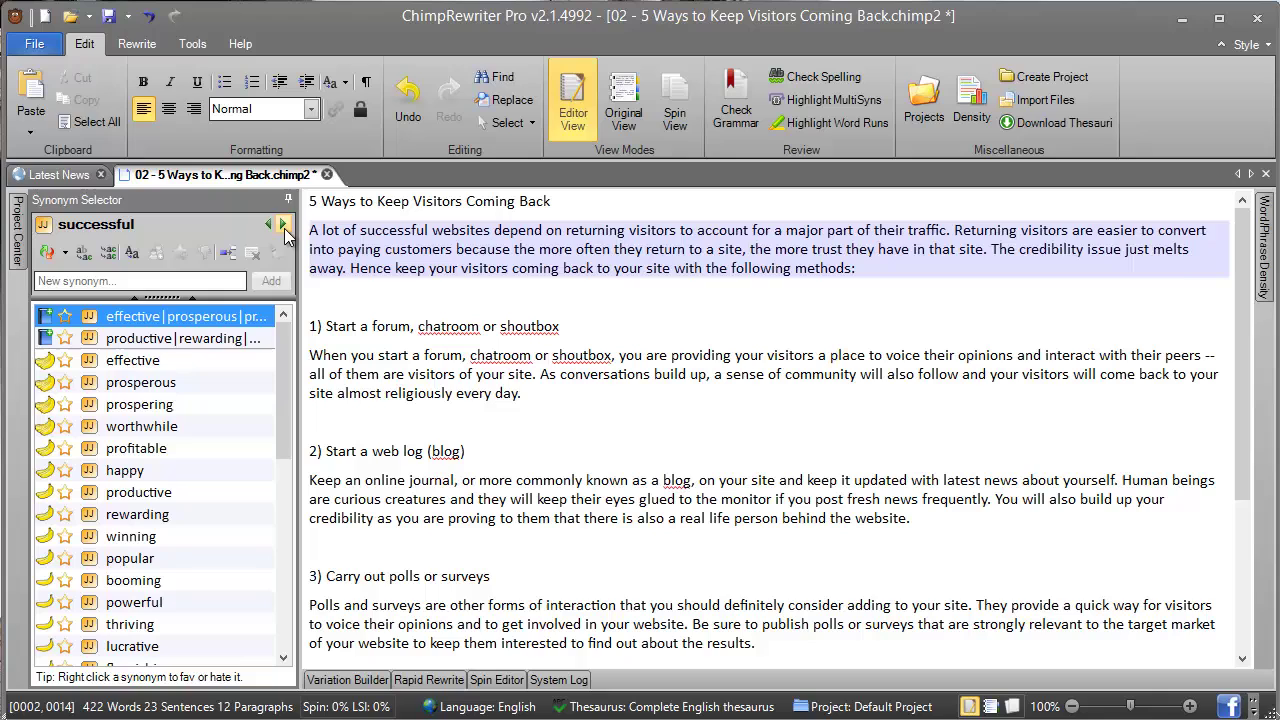
Step forward and back through the first sentence's words, and return to the synonyms for "successful"
click(283, 225)
click(283, 225)
click(266, 226)
click(266, 226)
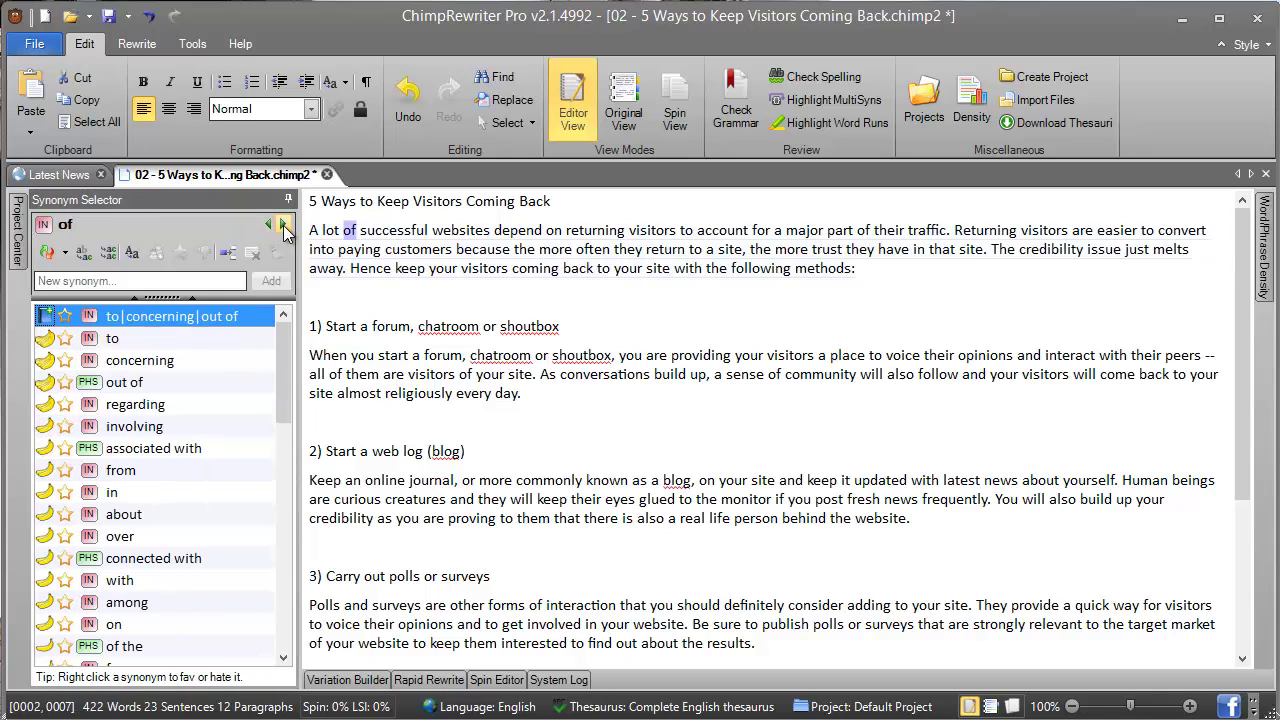
click(284, 226)
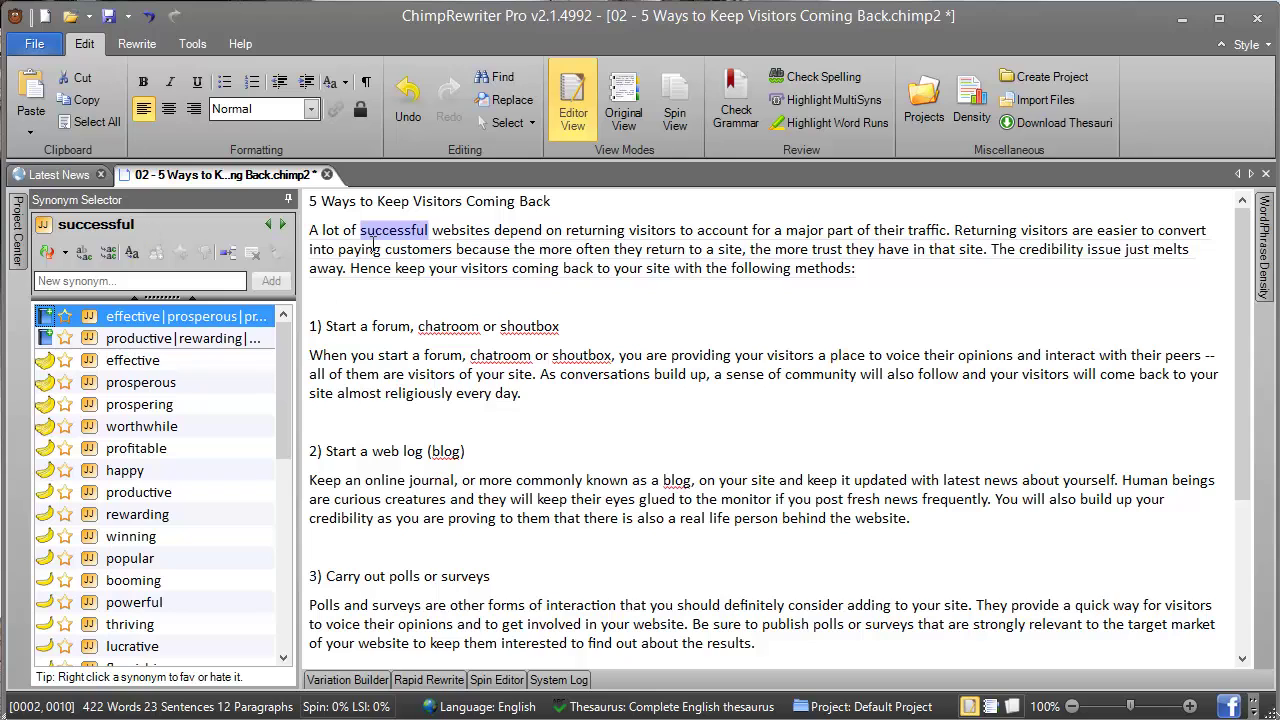
click(426, 231)
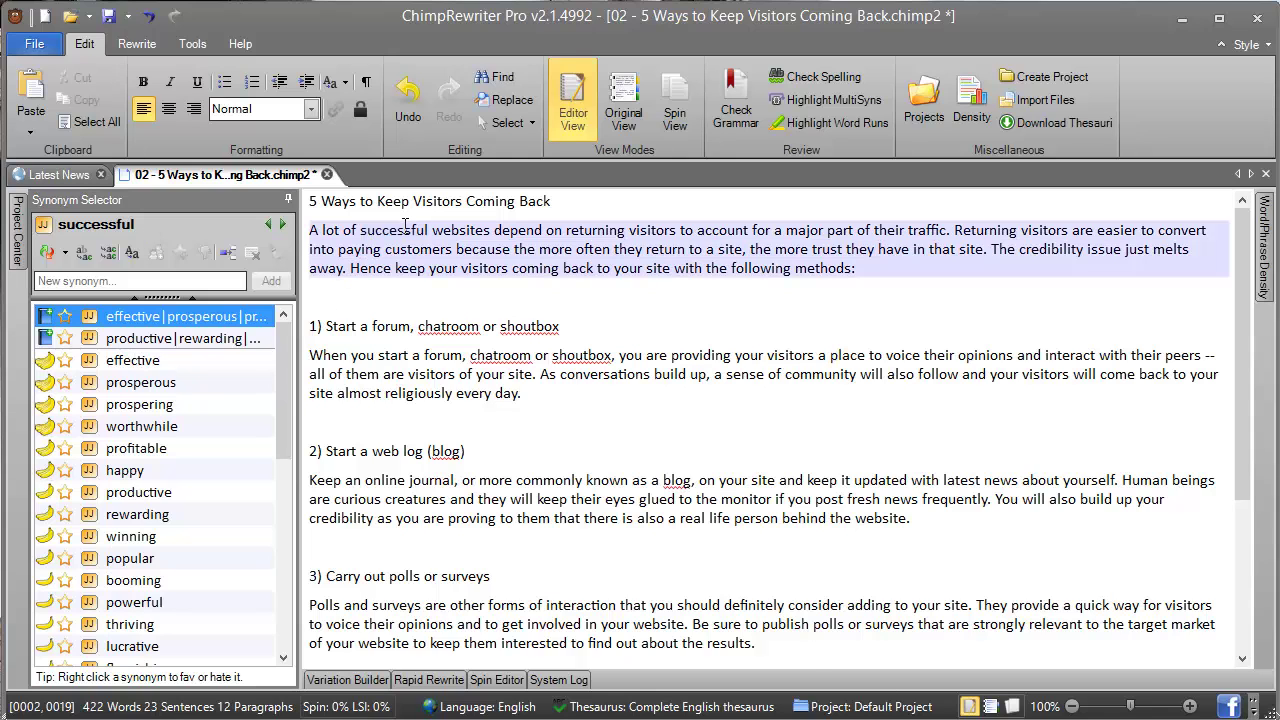
Step back to "lot" and onward to view synonyms through "returning", narrowing the phrase "depend on" to "depend" on the way
key(alt+Left)
key(alt+Left)
key(alt+Left)
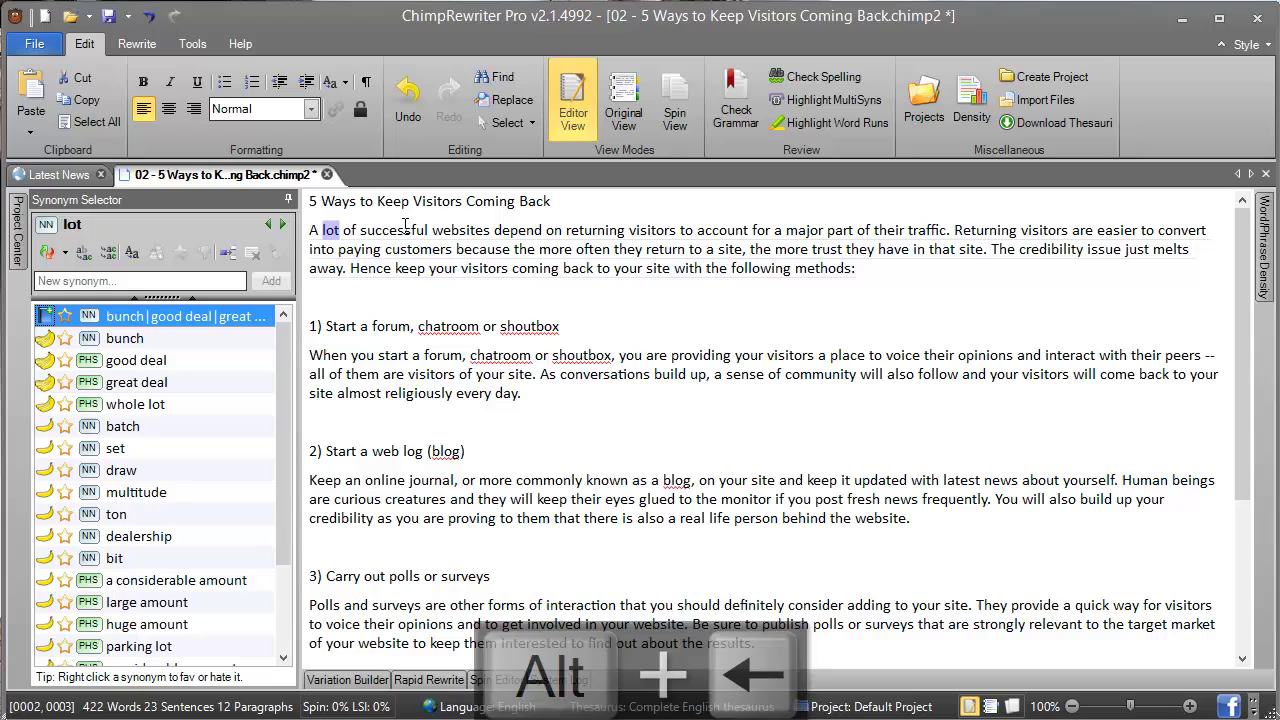
key(alt+Right)
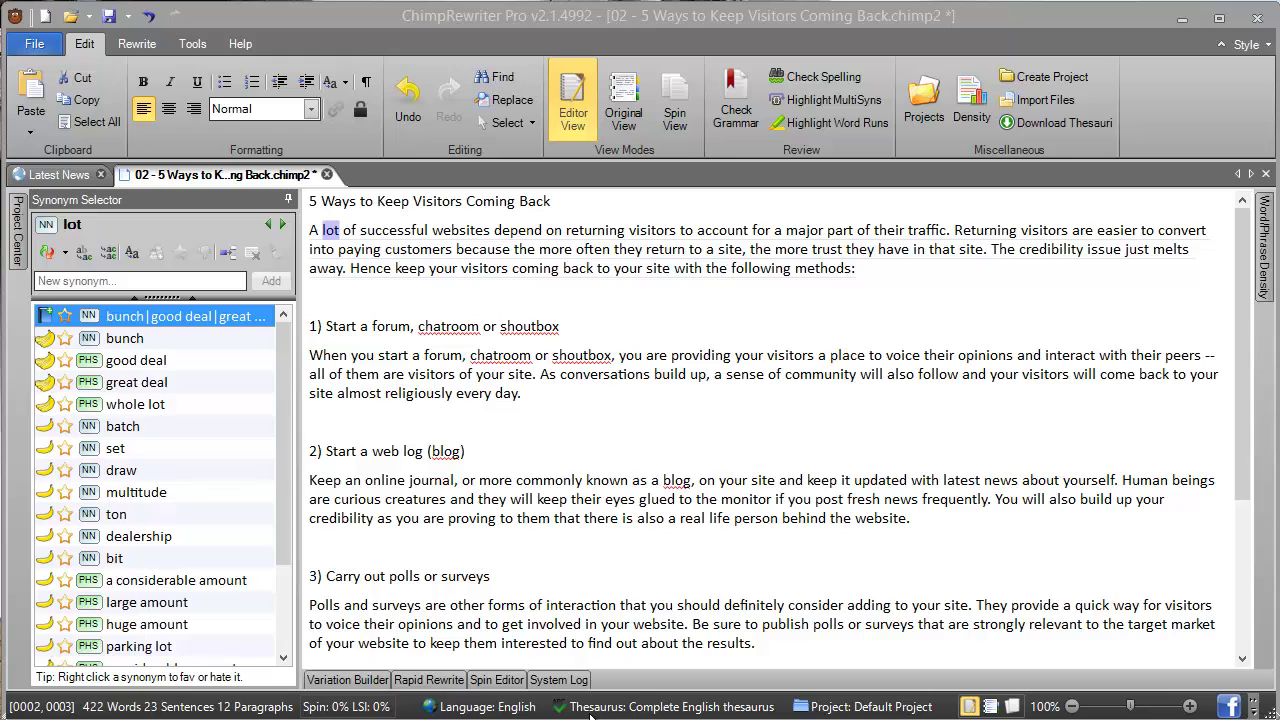
key(alt+Right)
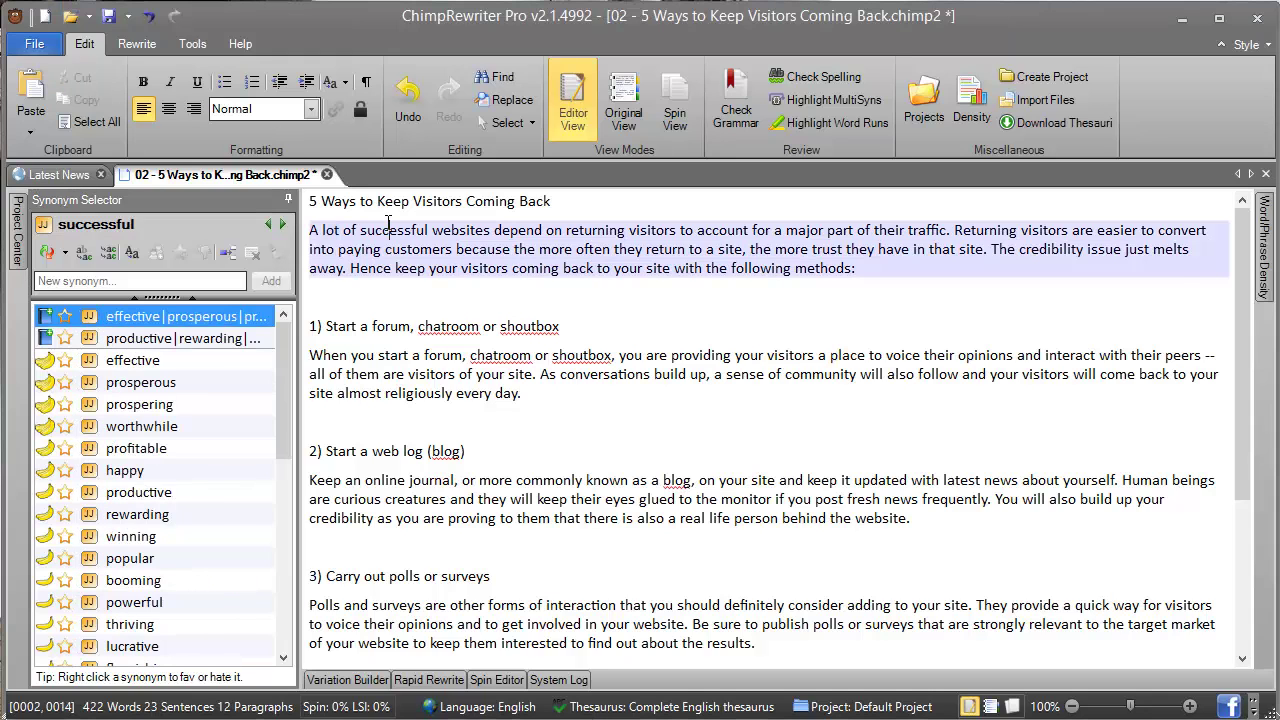
key(alt+Right)
key(alt+Right)
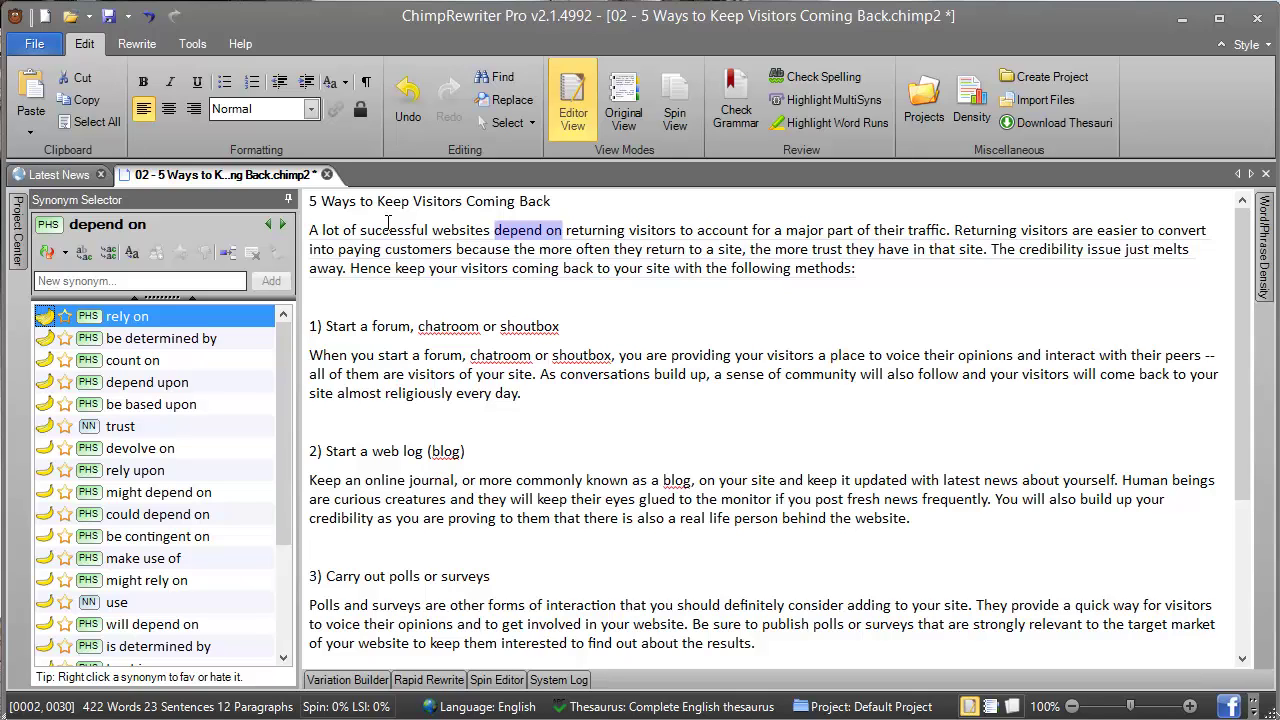
key(alt+shift+Left)
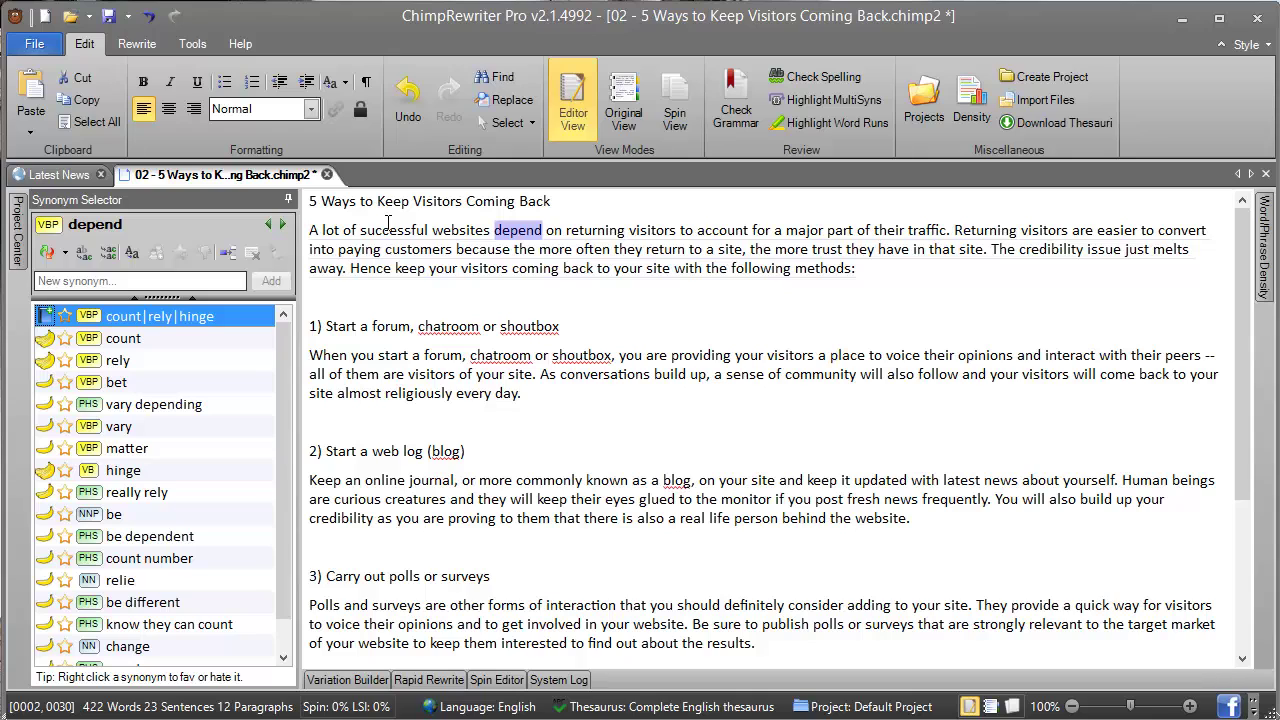
key(alt+Right)
key(alt+Right)
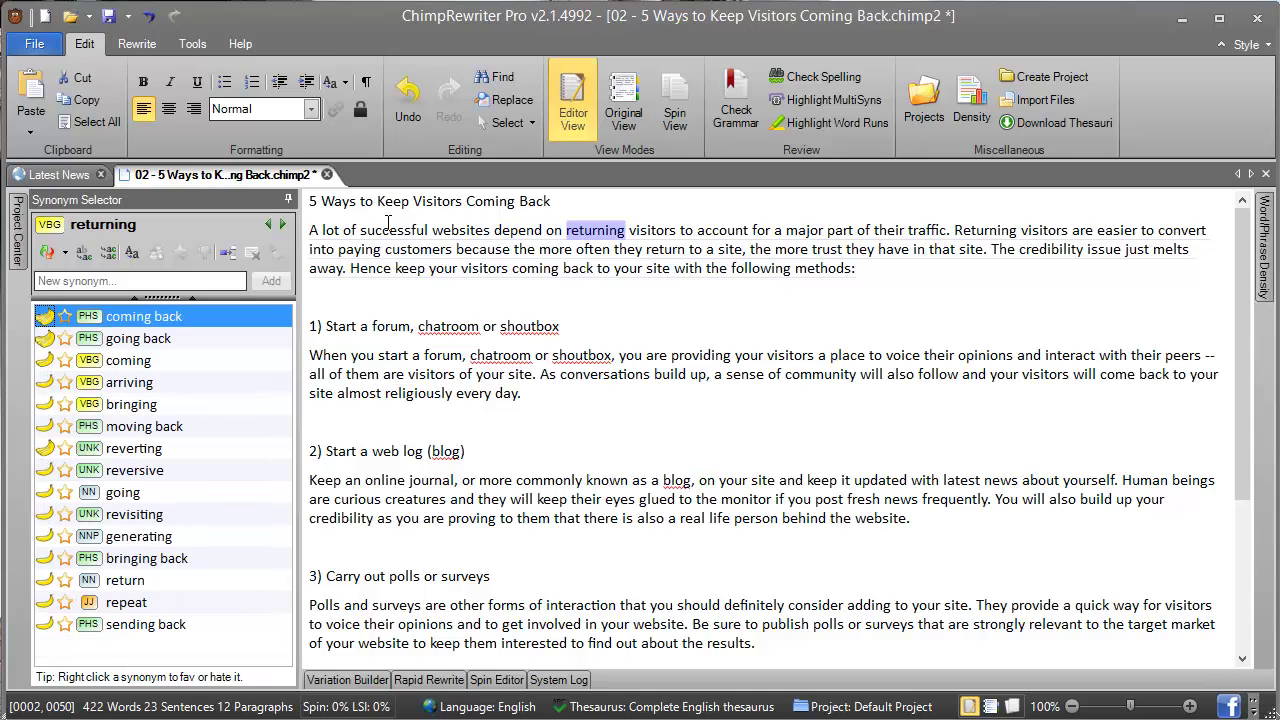
key(alt+Right)
Mark "draw" as a favorite synonym for "lot" and remove its favorite mark again
click(325, 231)
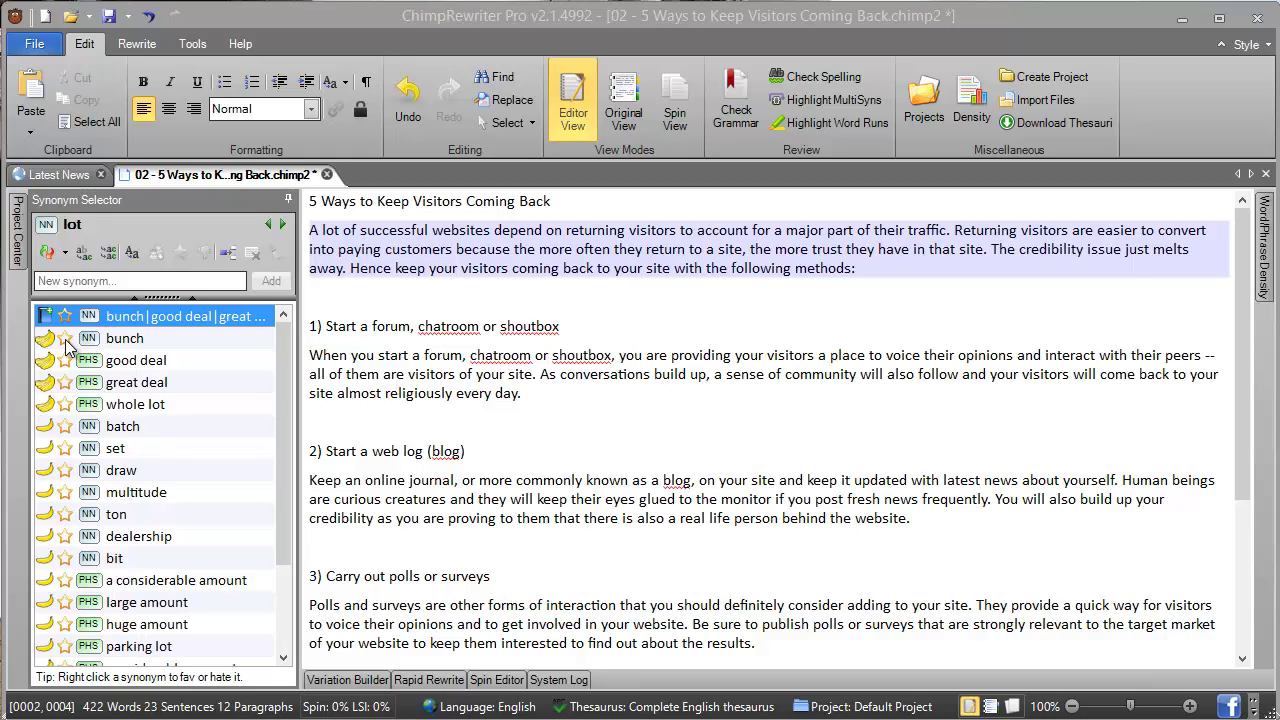
click(65, 470)
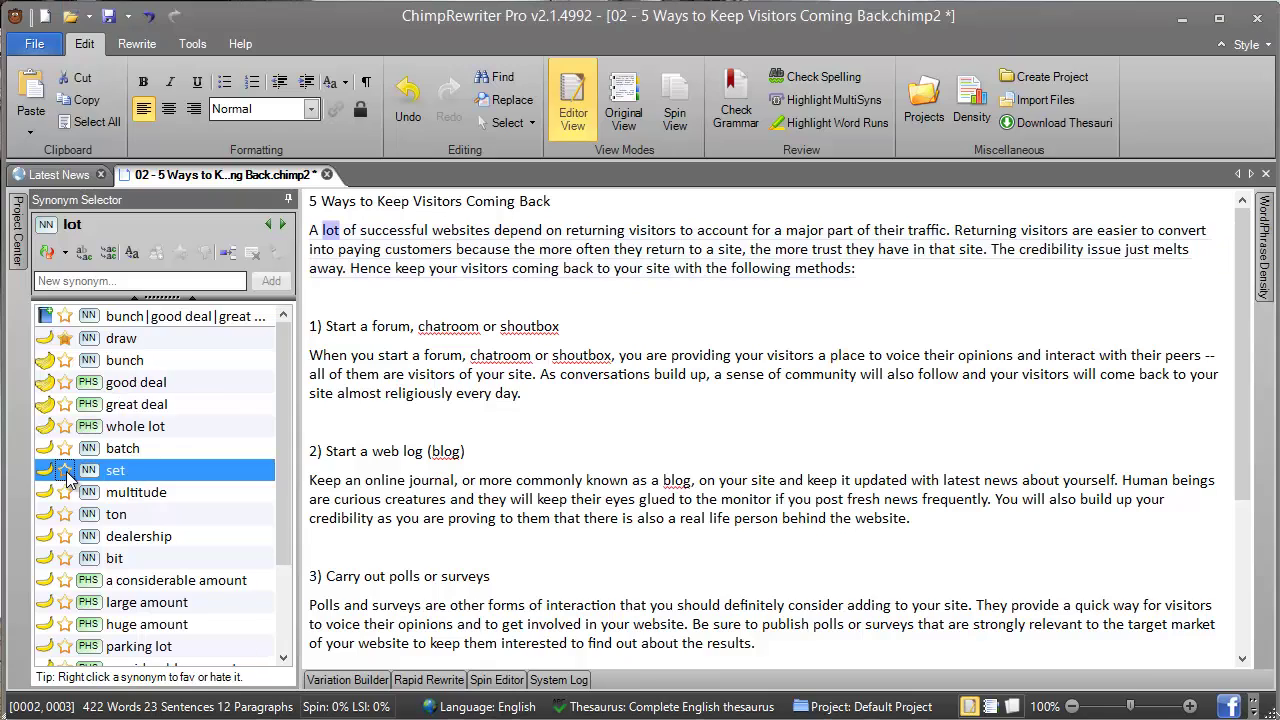
click(65, 339)
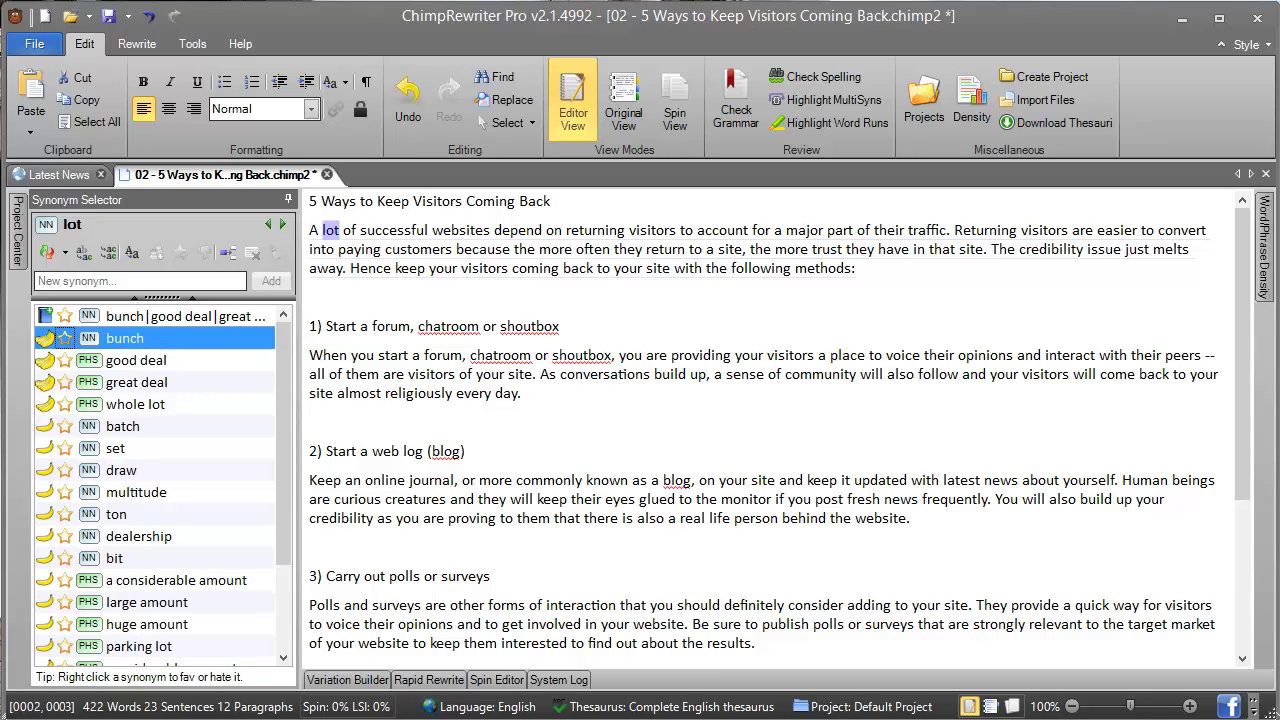
Mark "dealership" as a hated synonym for "lot"
click(225, 316)
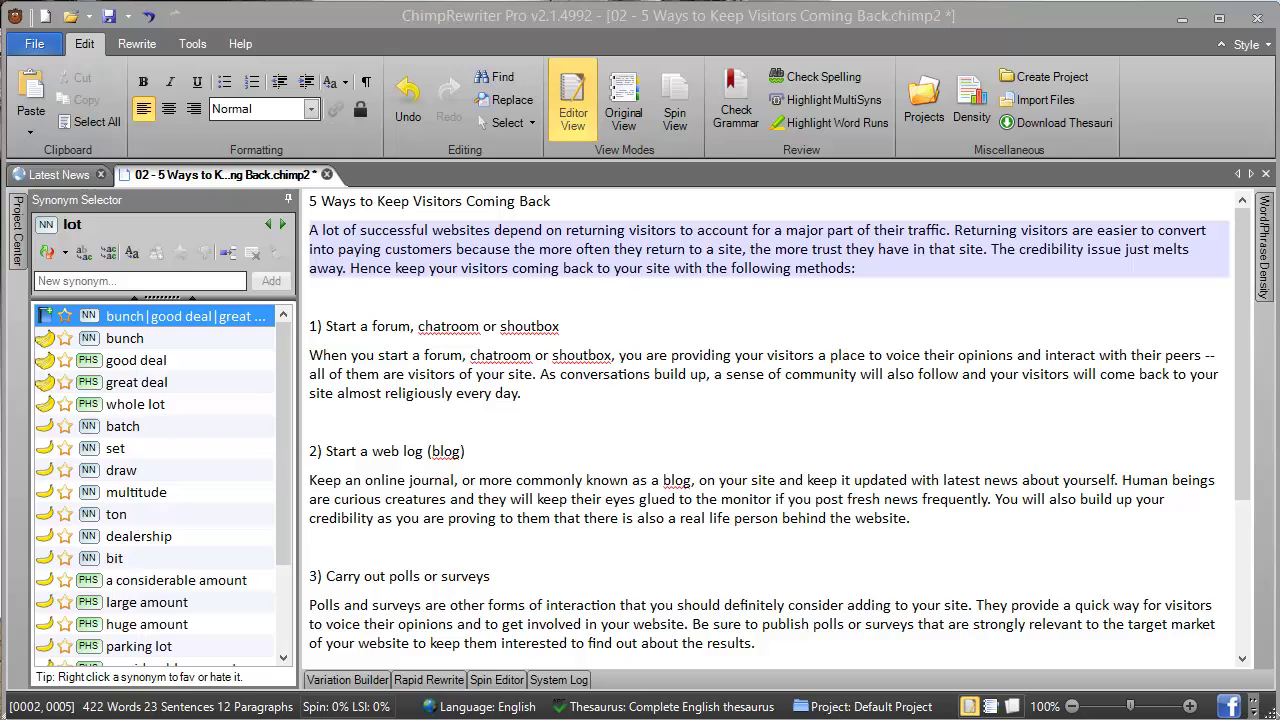
right_click(142, 540)
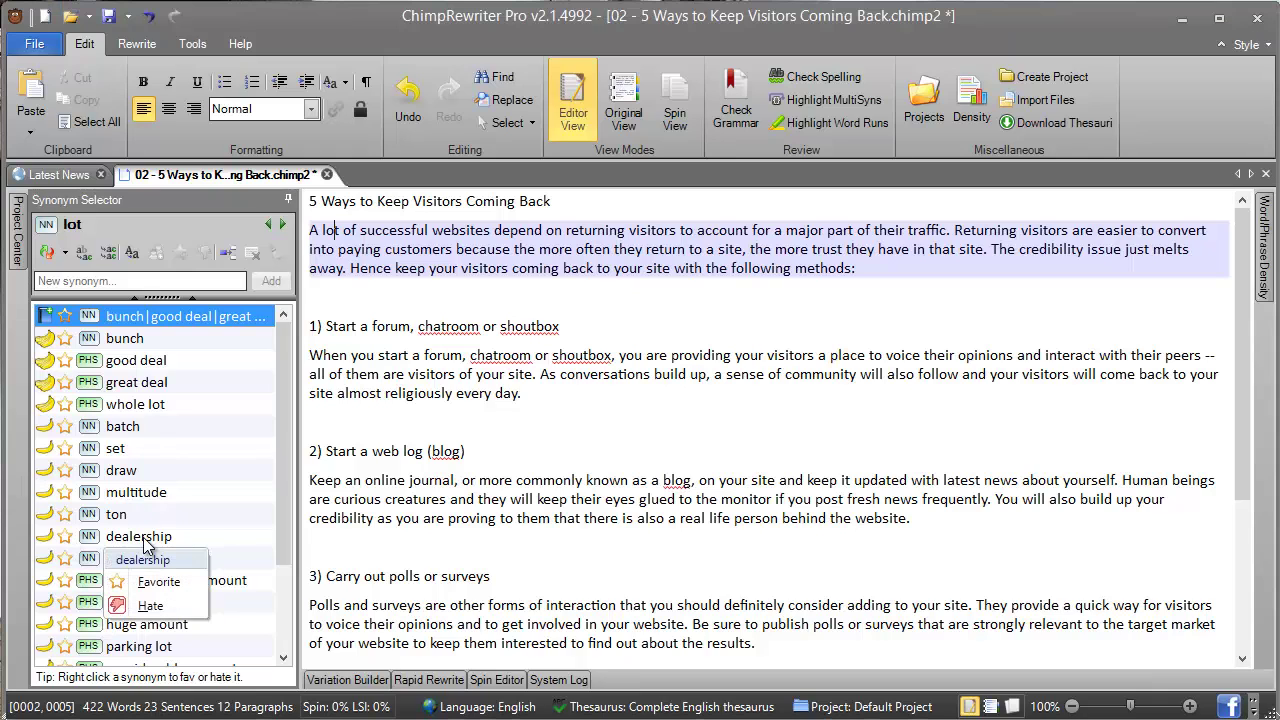
click(170, 607)
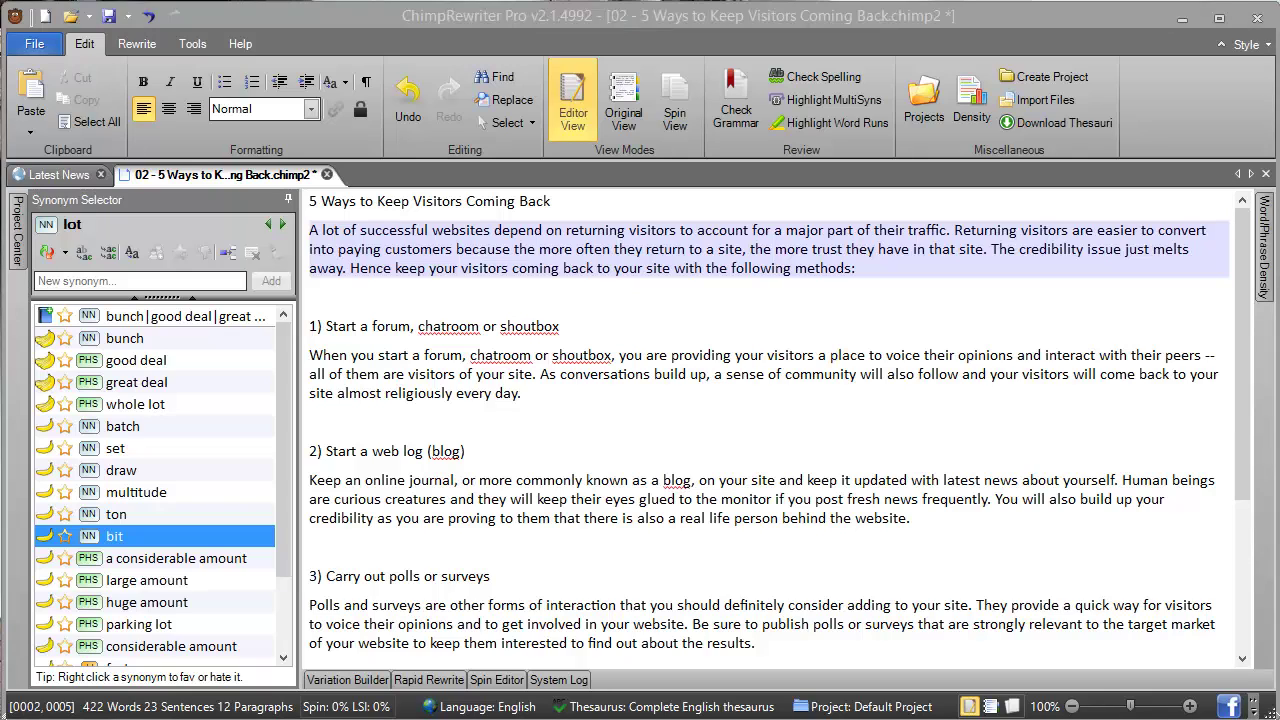
Add "good deal", "great deal" and "whole lot" as spin synonyms for "lot", trying "a considerable amount" and removing it
click(326, 228)
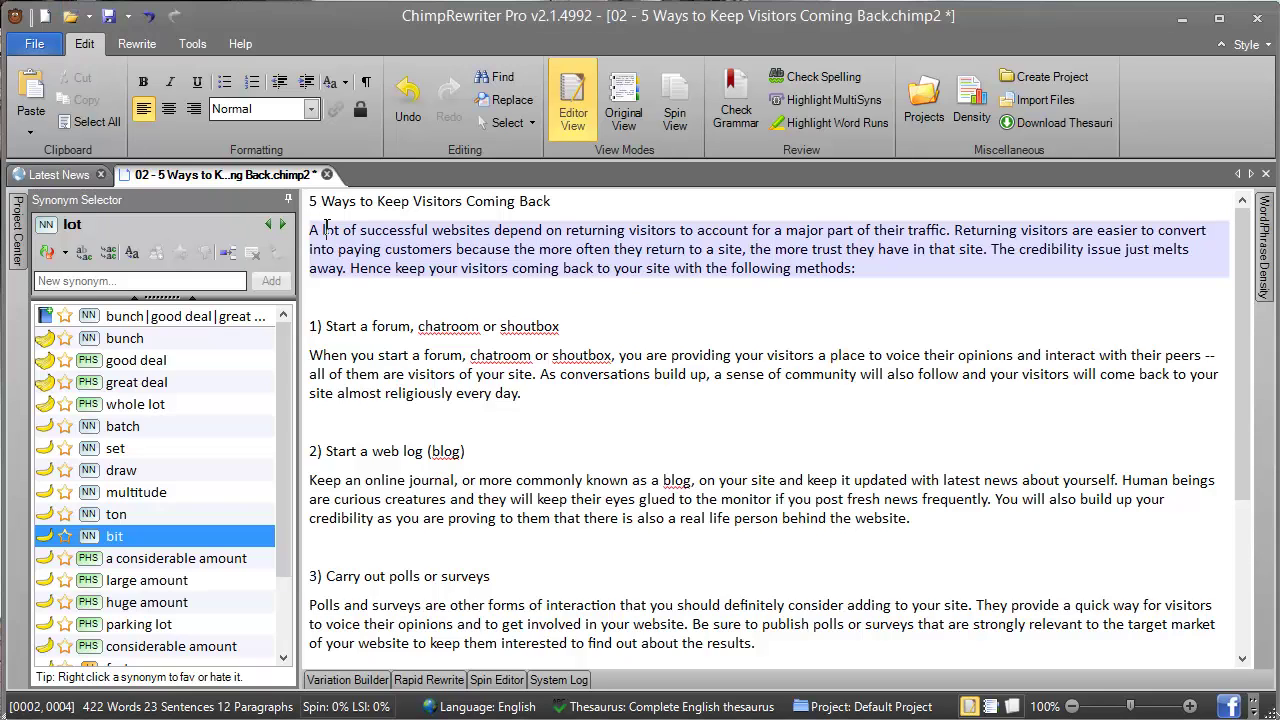
double_click(150, 368)
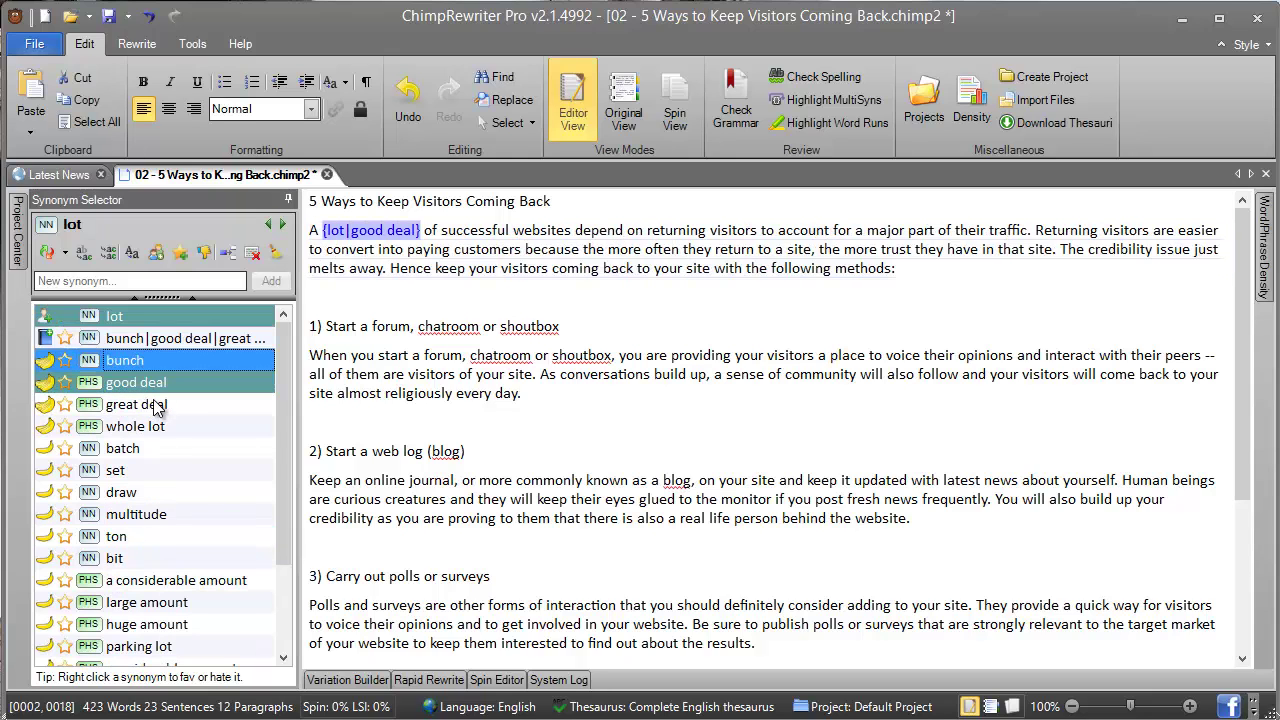
double_click(145, 404)
double_click(150, 428)
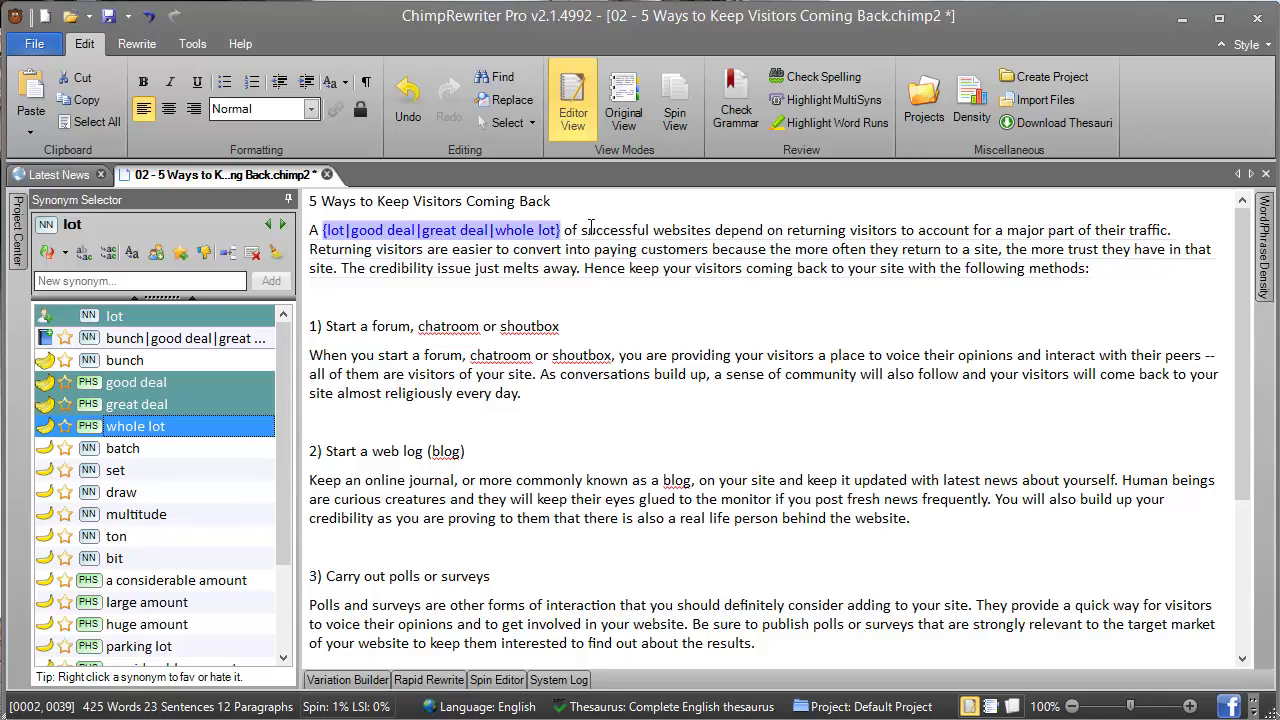
double_click(160, 581)
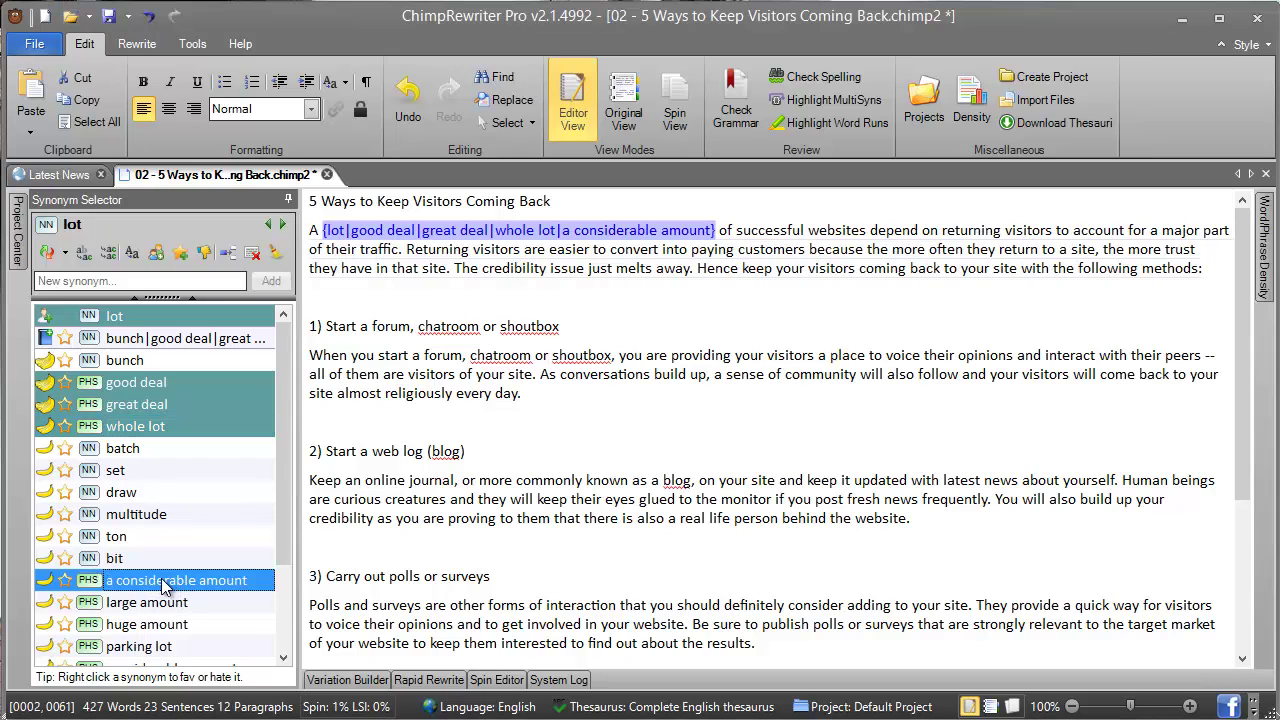
double_click(165, 581)
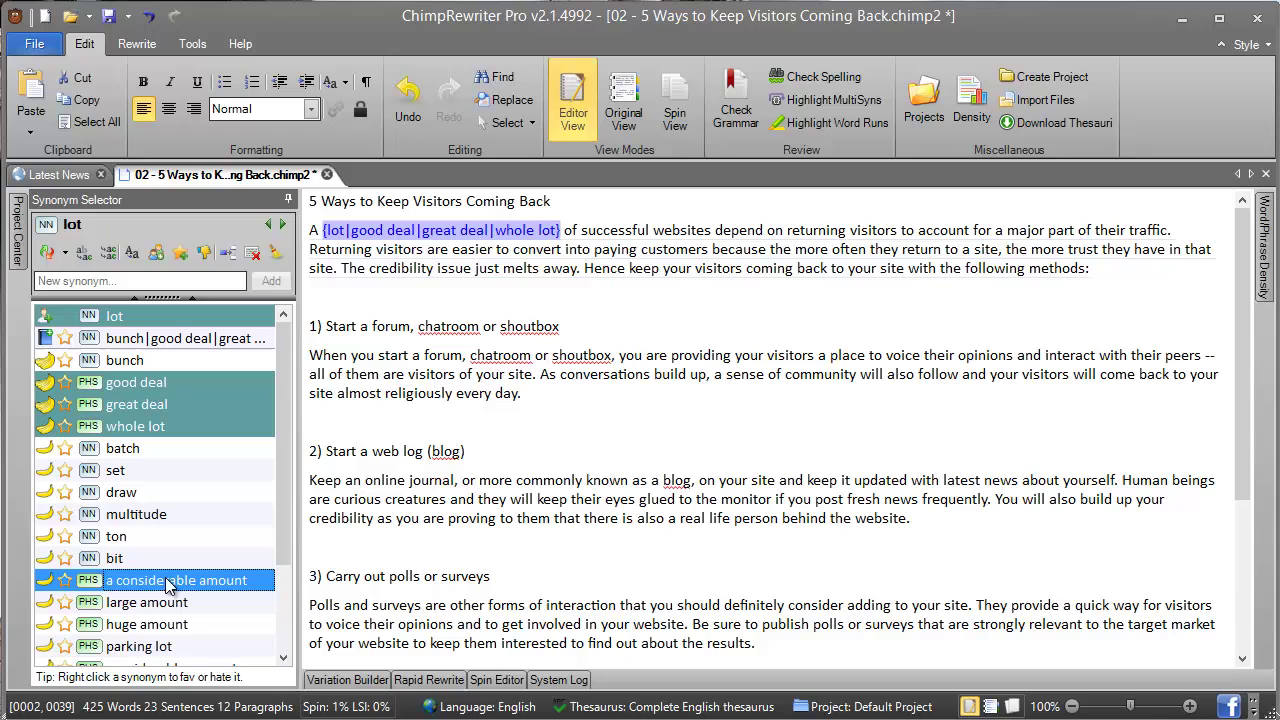
Add "internet websites" and "online websites" as spin synonyms for "websites" in the first sentence
click(572, 230)
key(alt+Right)
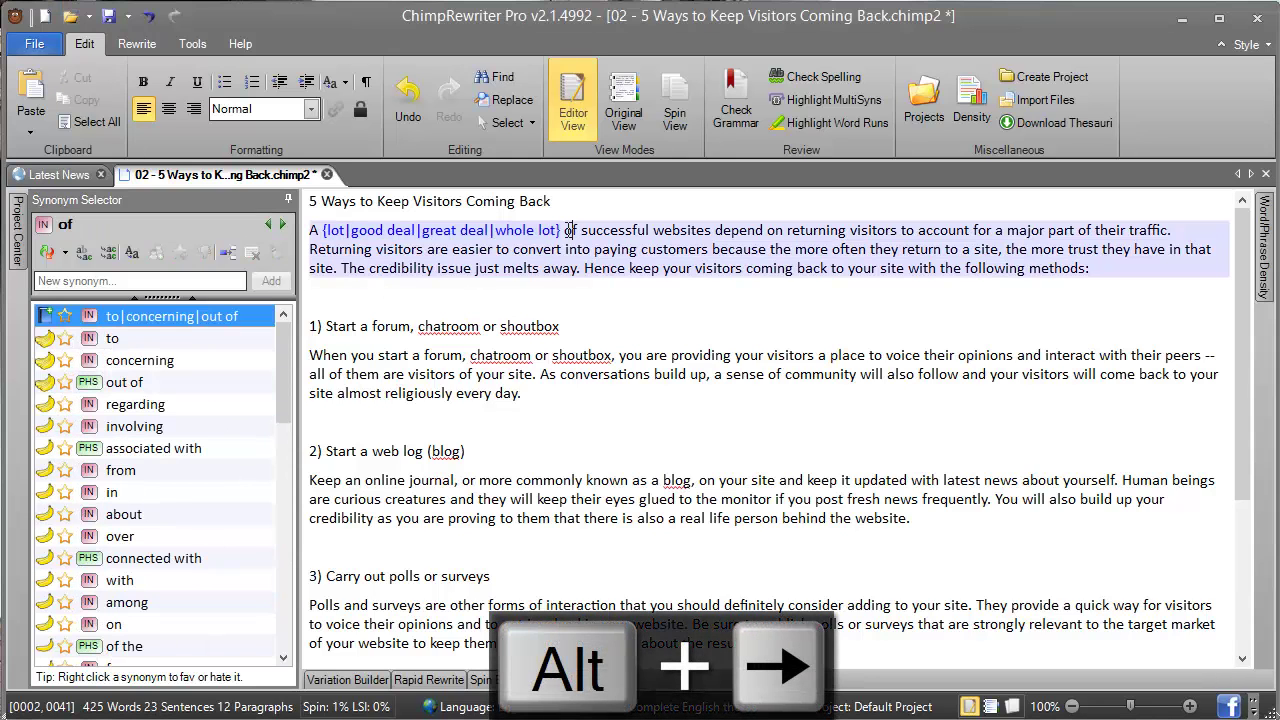
key(alt+Right)
key(alt+Right)
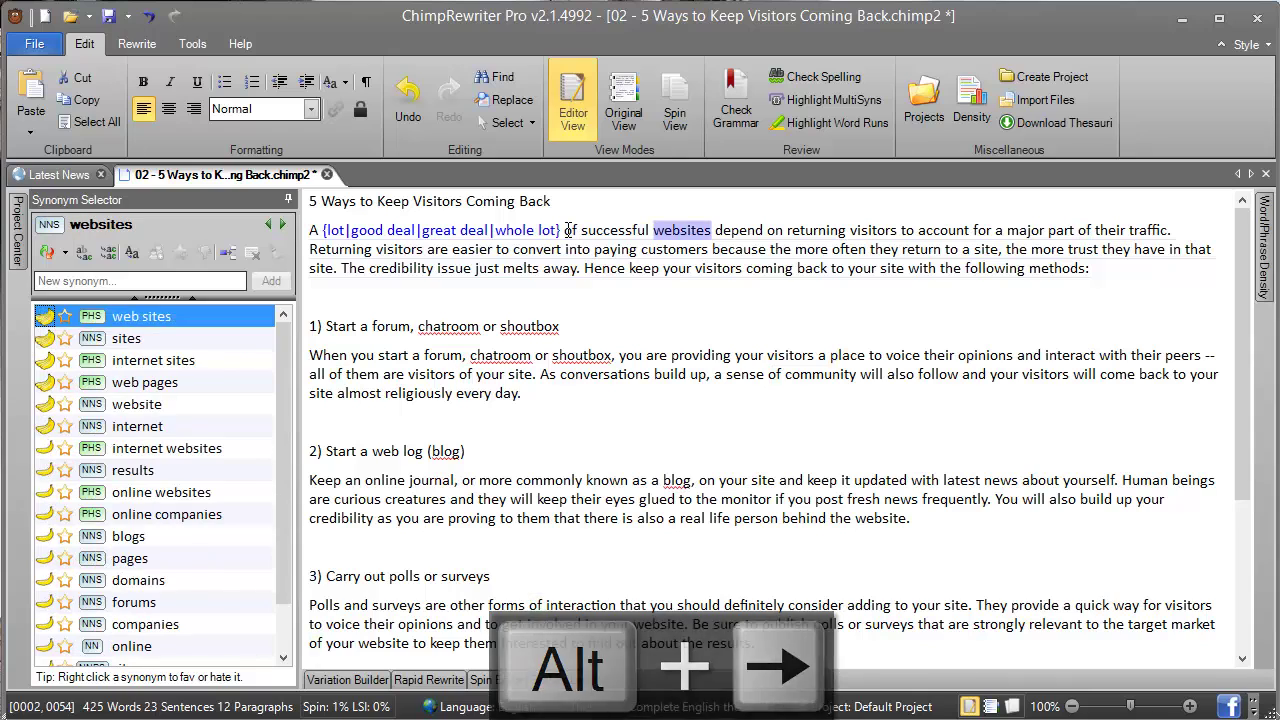
key(Down)
key(Down)
key(Down)
key(Down)
key(Down)
key(Down)
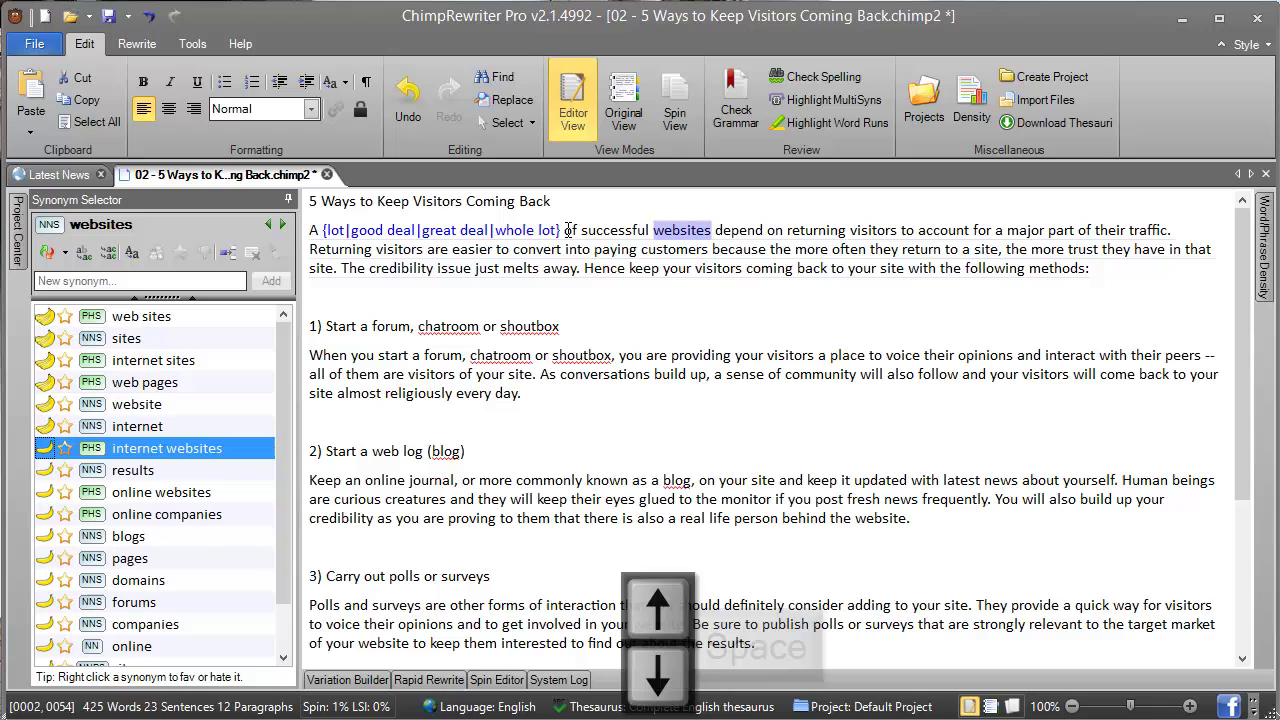
key(space)
key(Down)
key(space)
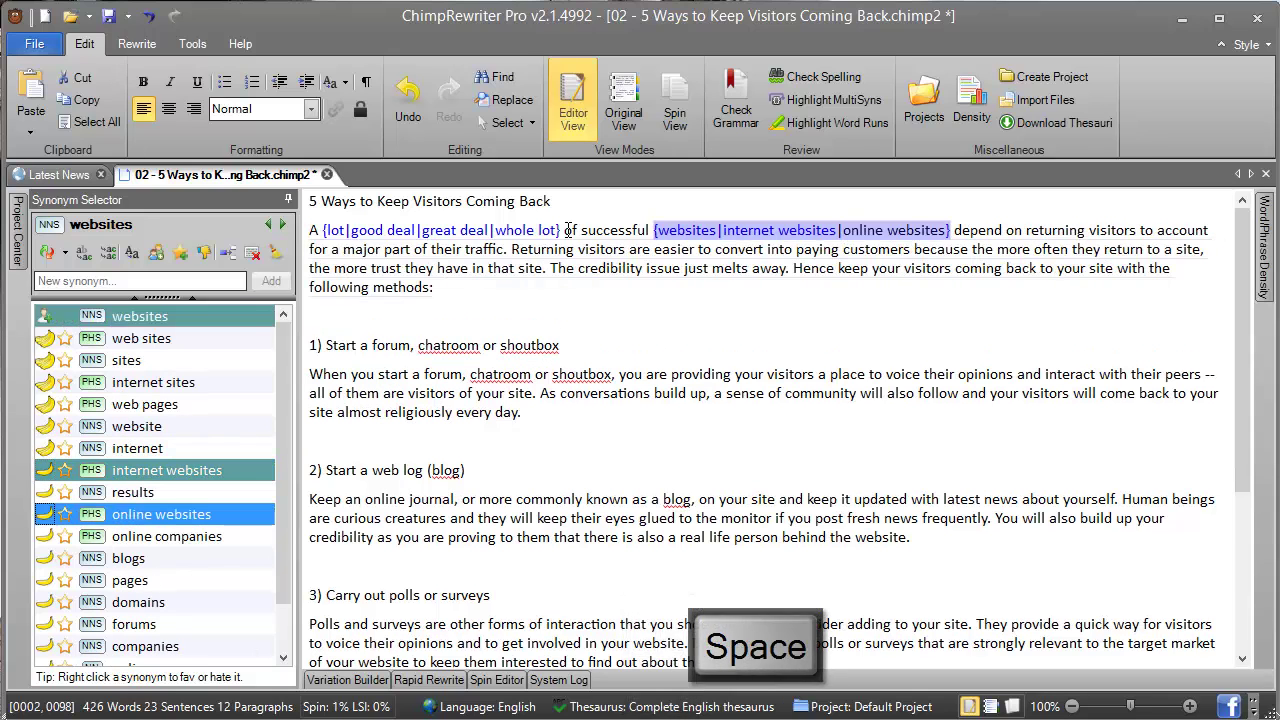
Add "count on" as a spin synonym for the phrase "depend on" in the first sentence
key(Right)
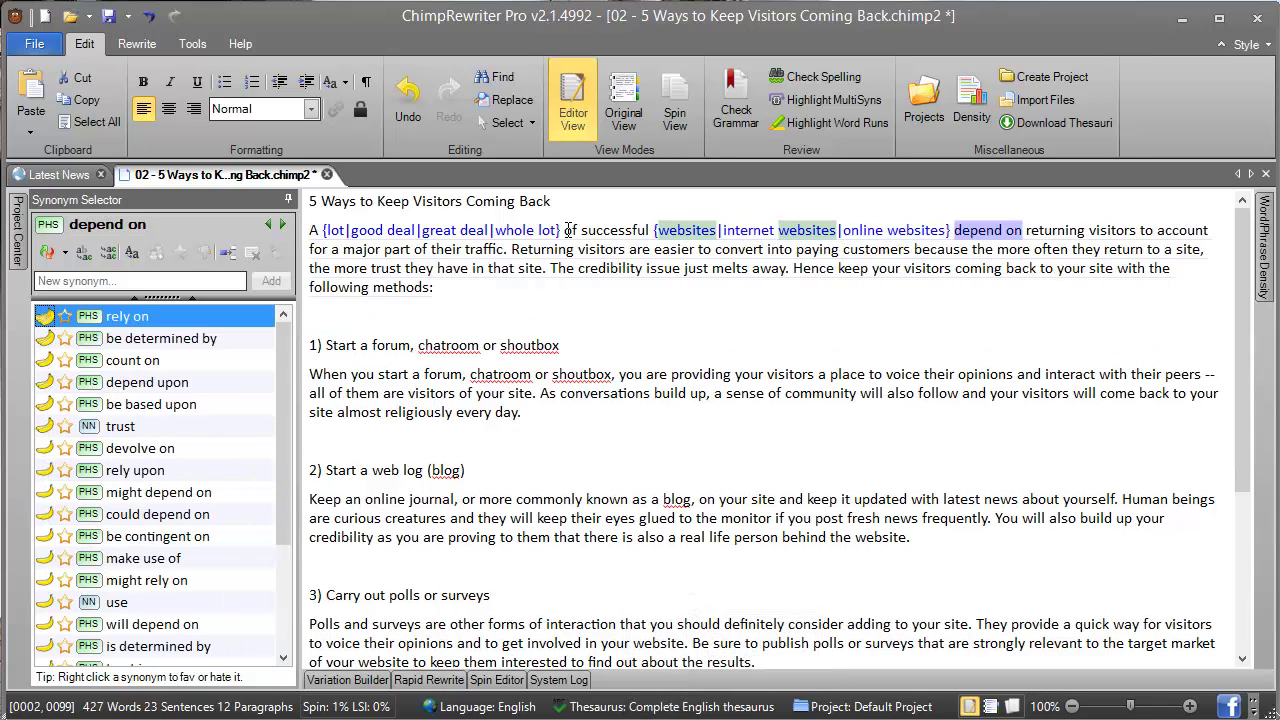
key(Down)
key(Down)
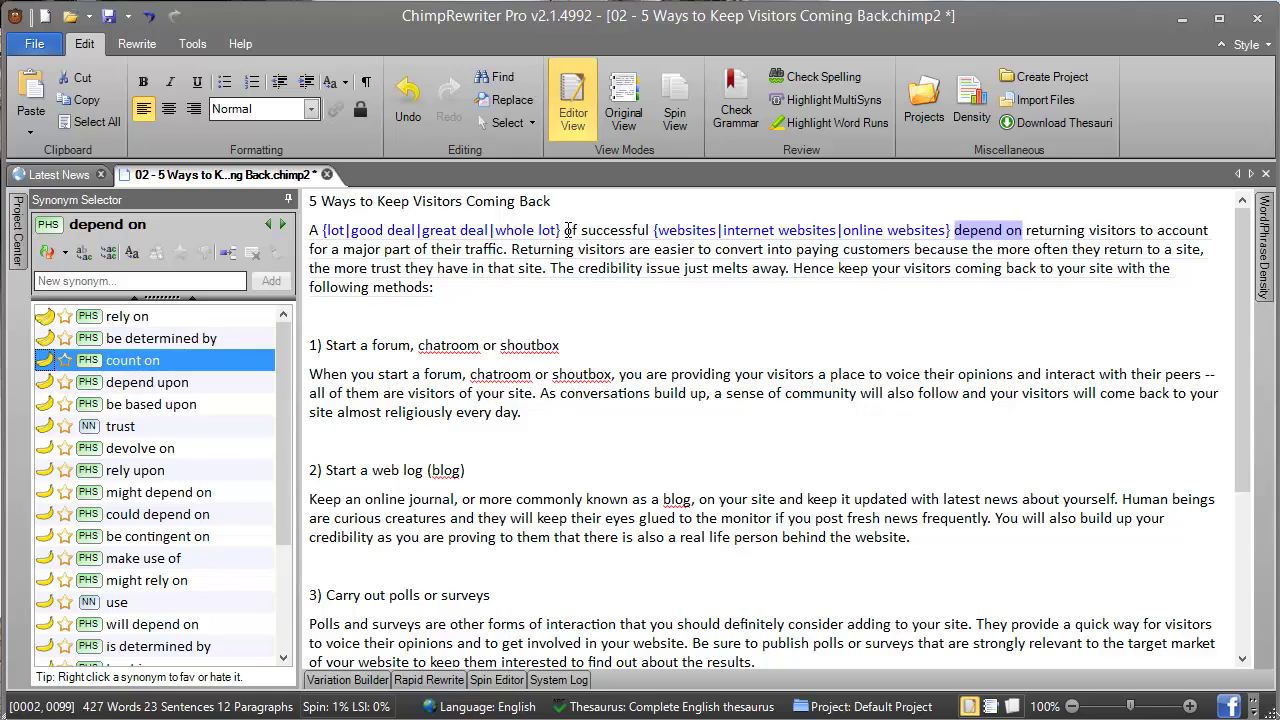
key(space)
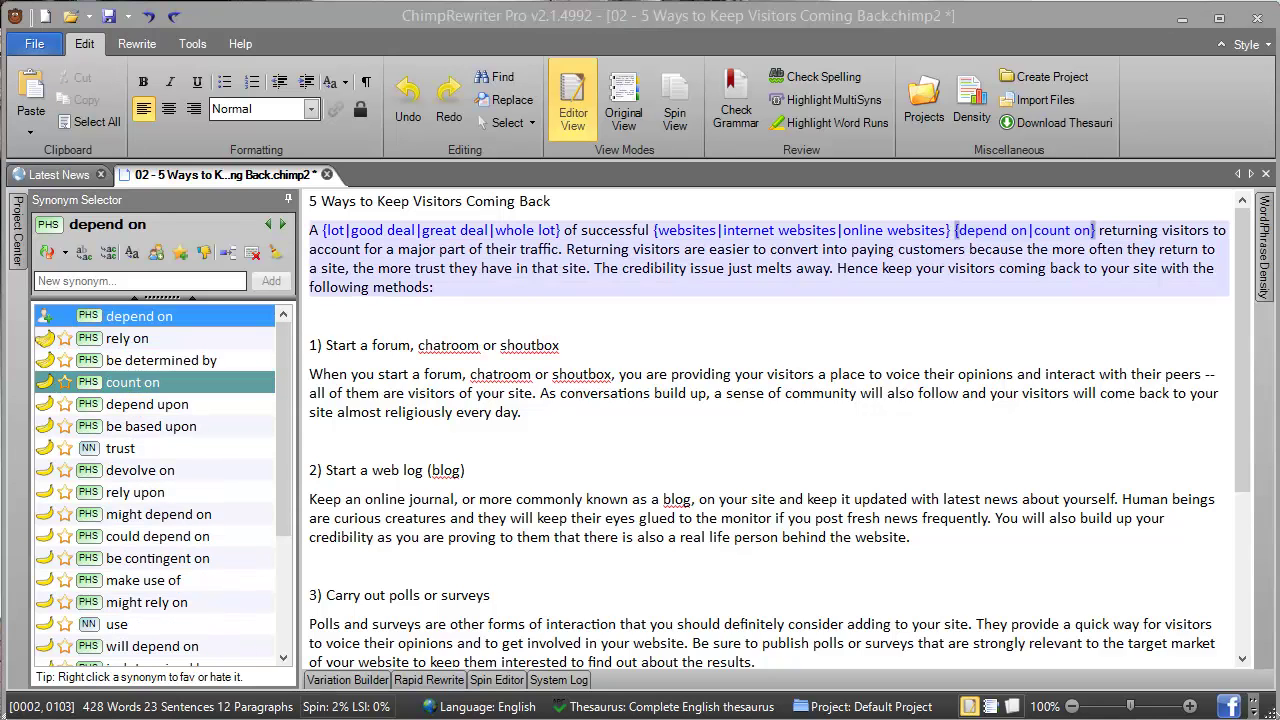
Add the custom synonym "megaton" for "lot" in the first sentence
click(340, 230)
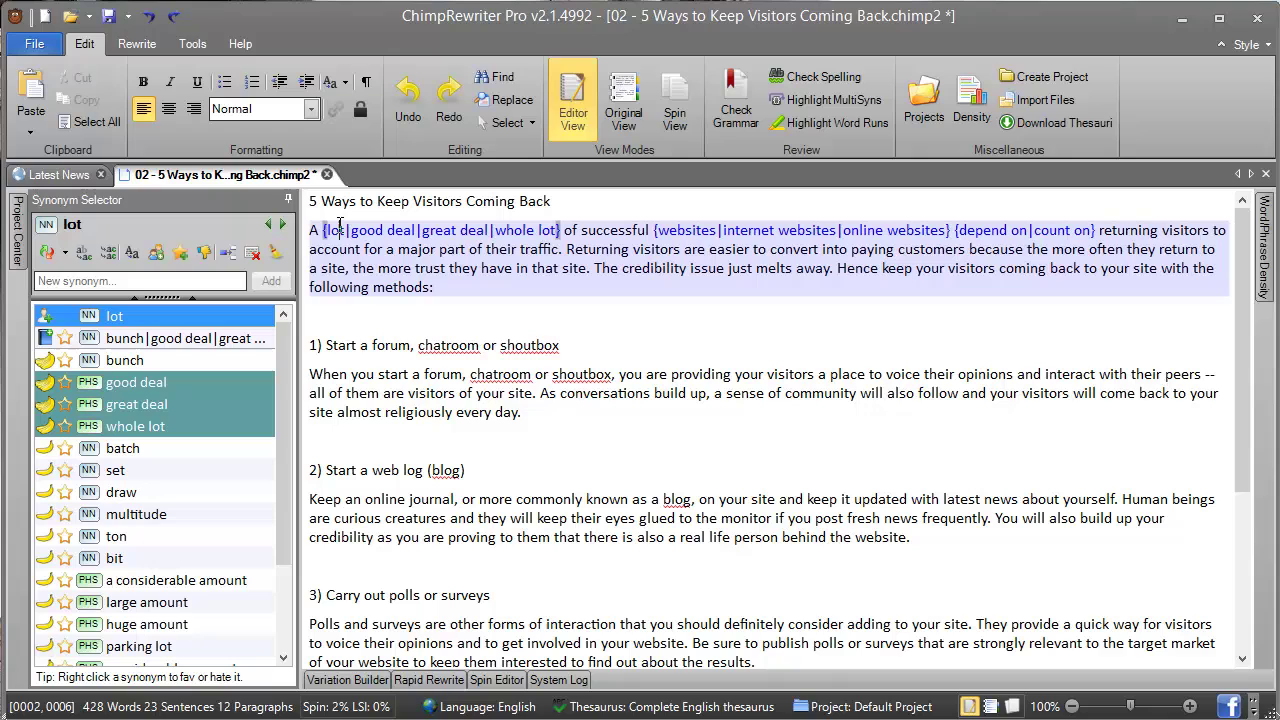
click(62, 283)
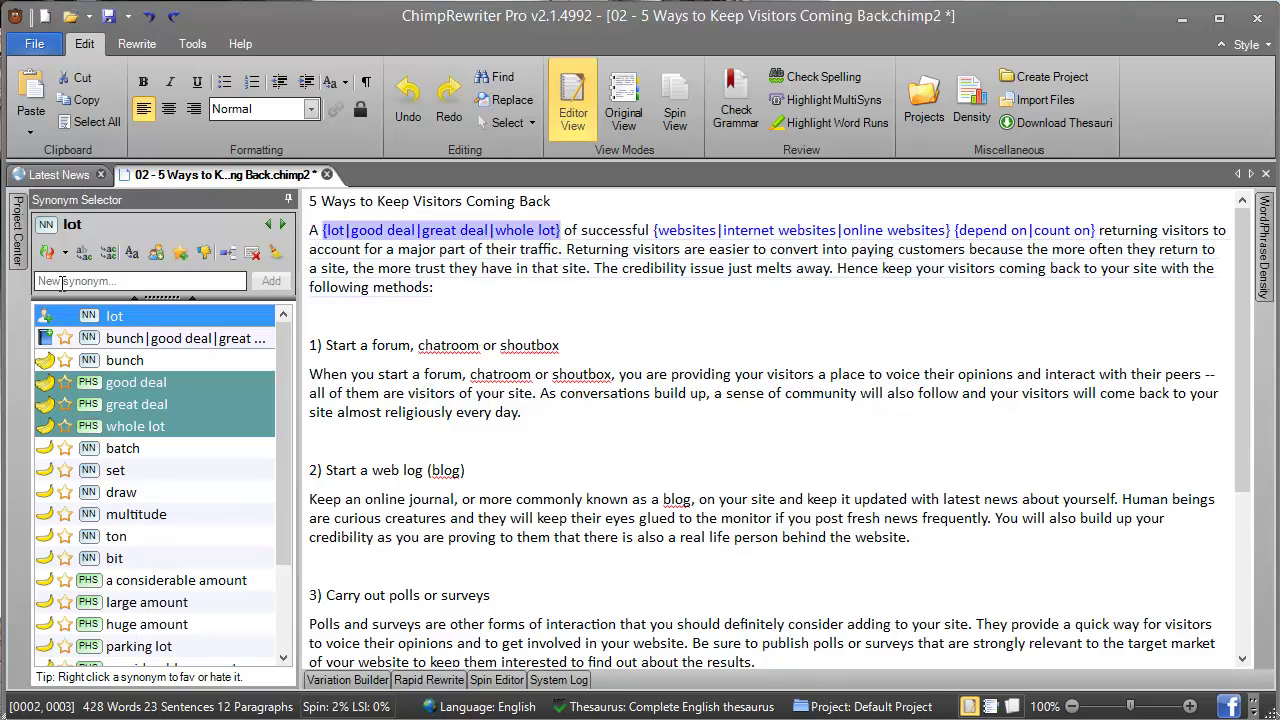
text(megaton)
key(Return)
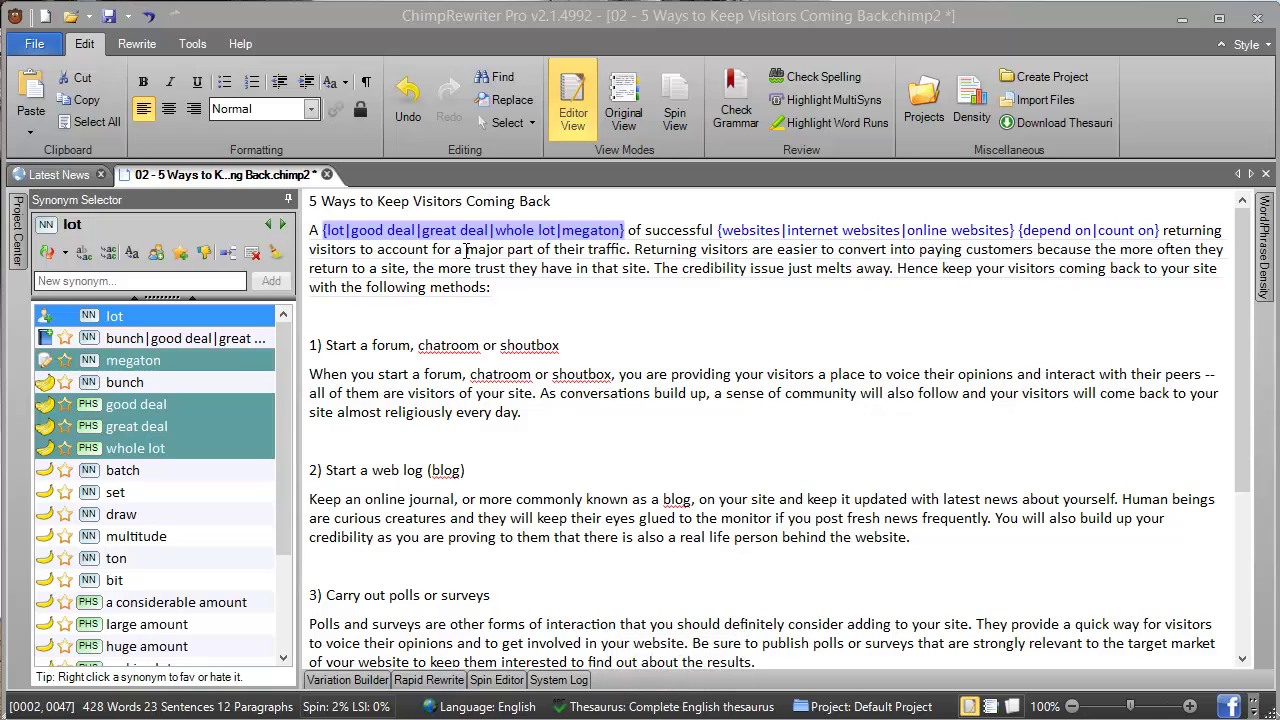
Remove the individually chosen synonyms from "lot" and apply the ready-made group of "bunch", "good deal" and "great deal" instead
click(157, 424)
click(157, 408)
click(160, 362)
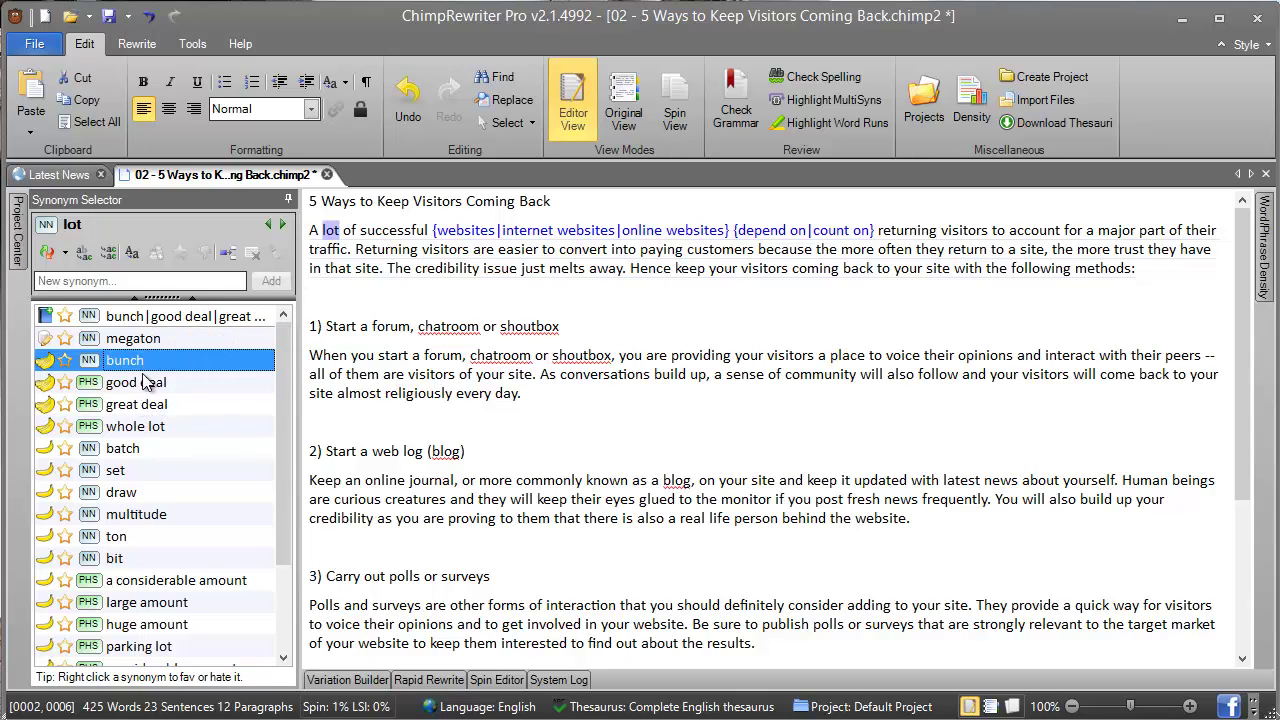
click(148, 316)
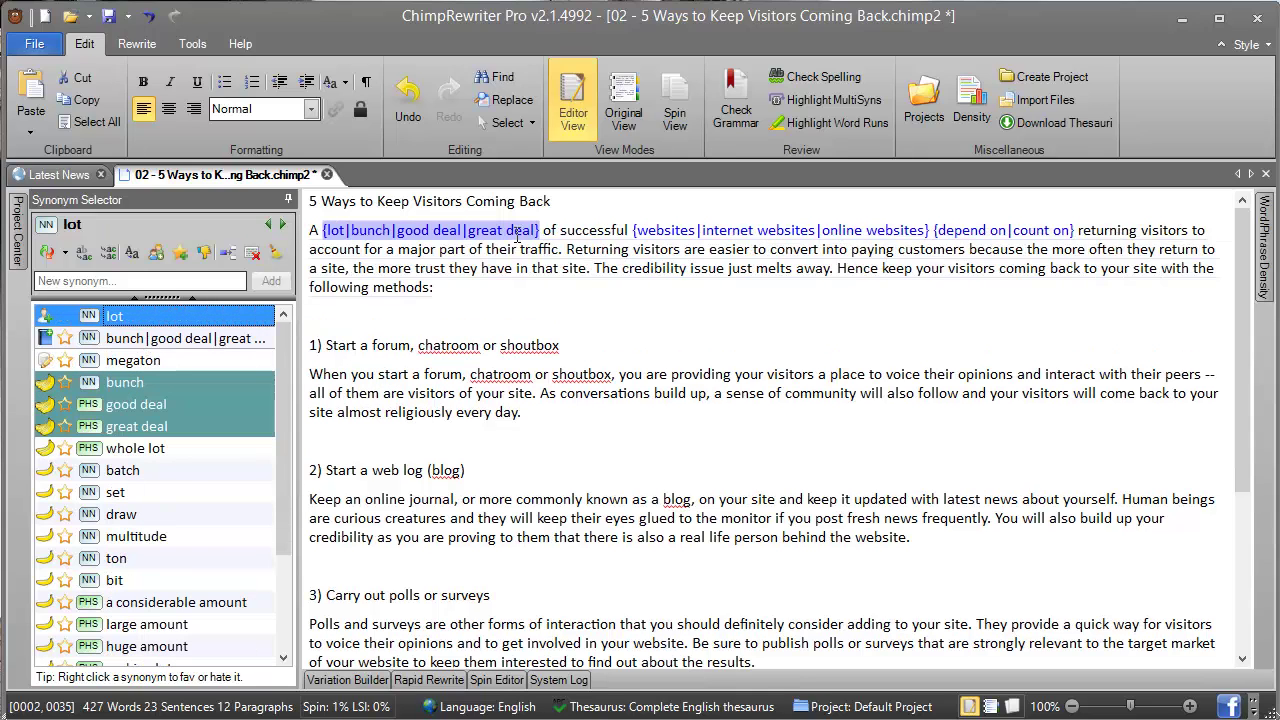
Apply the ready-made group of "effective", "prosperous", "prospering" and "worthwhile" to "successful" in the first sentence
click(575, 231)
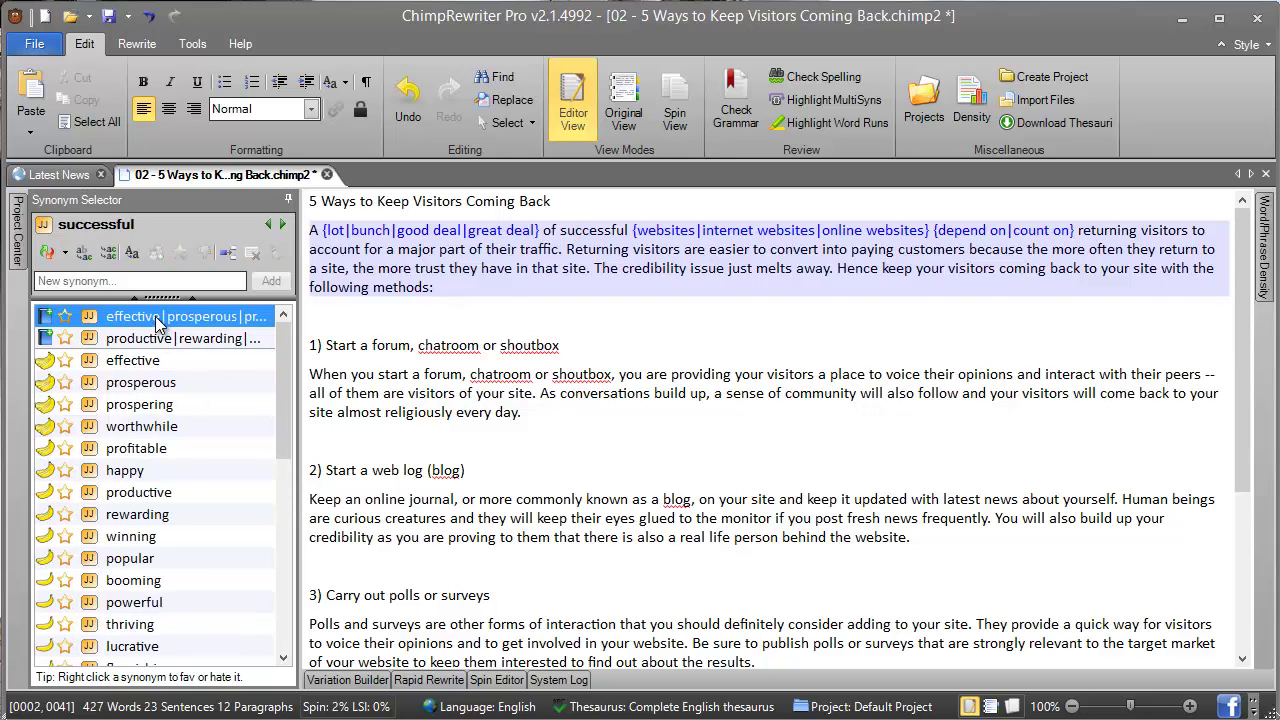
click(155, 316)
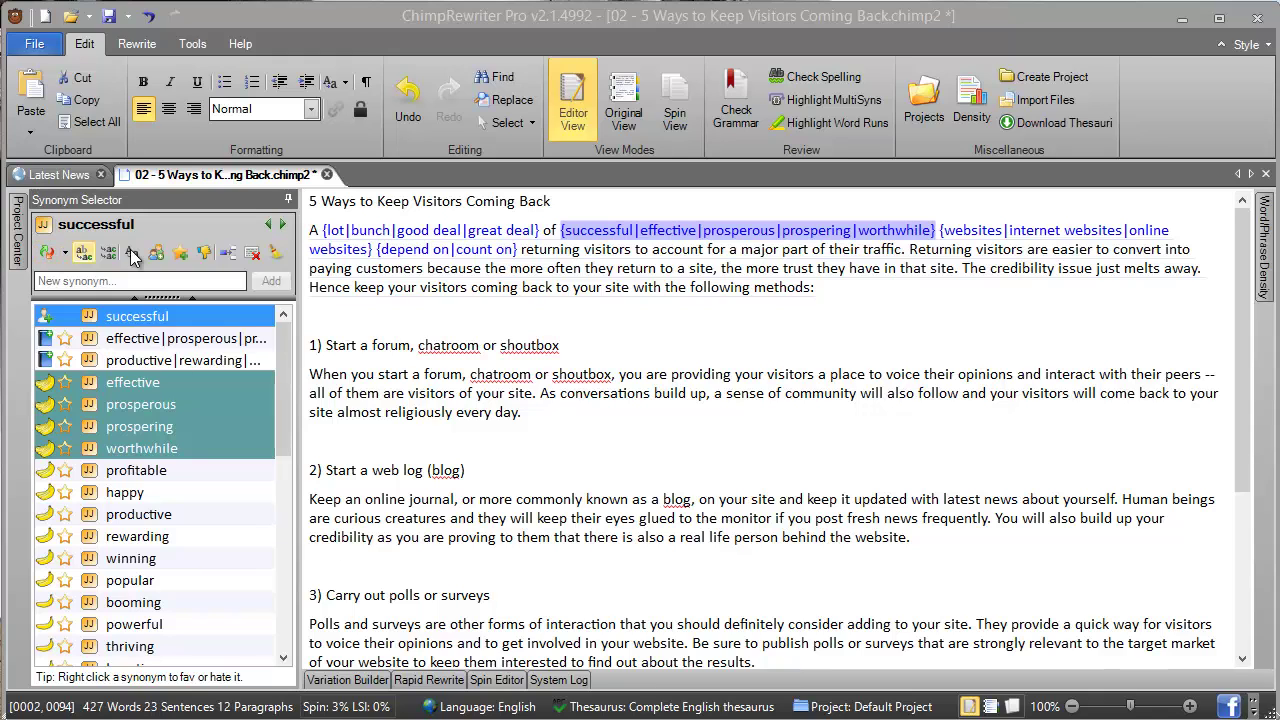
Try spinning every occurrence of "visitors" in the article with "site visitors", then undo it and turn off the all-occurrences mode
click(450, 288)
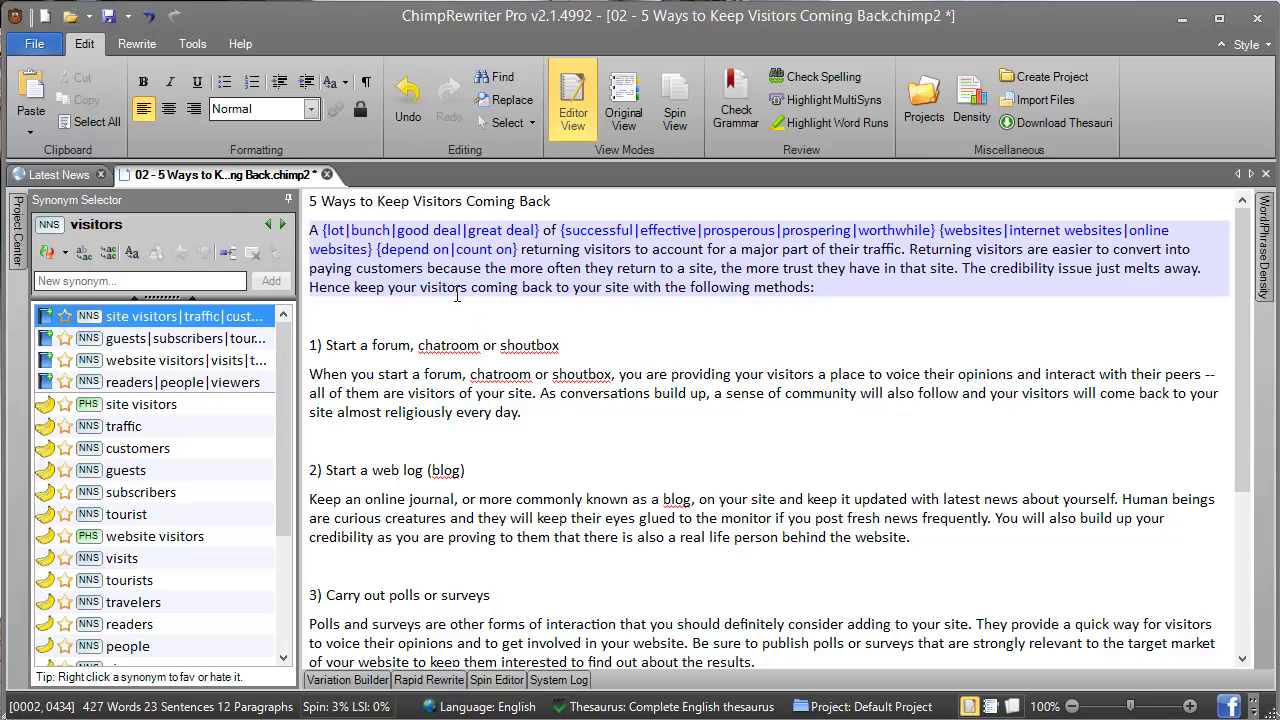
double_click(457, 288)
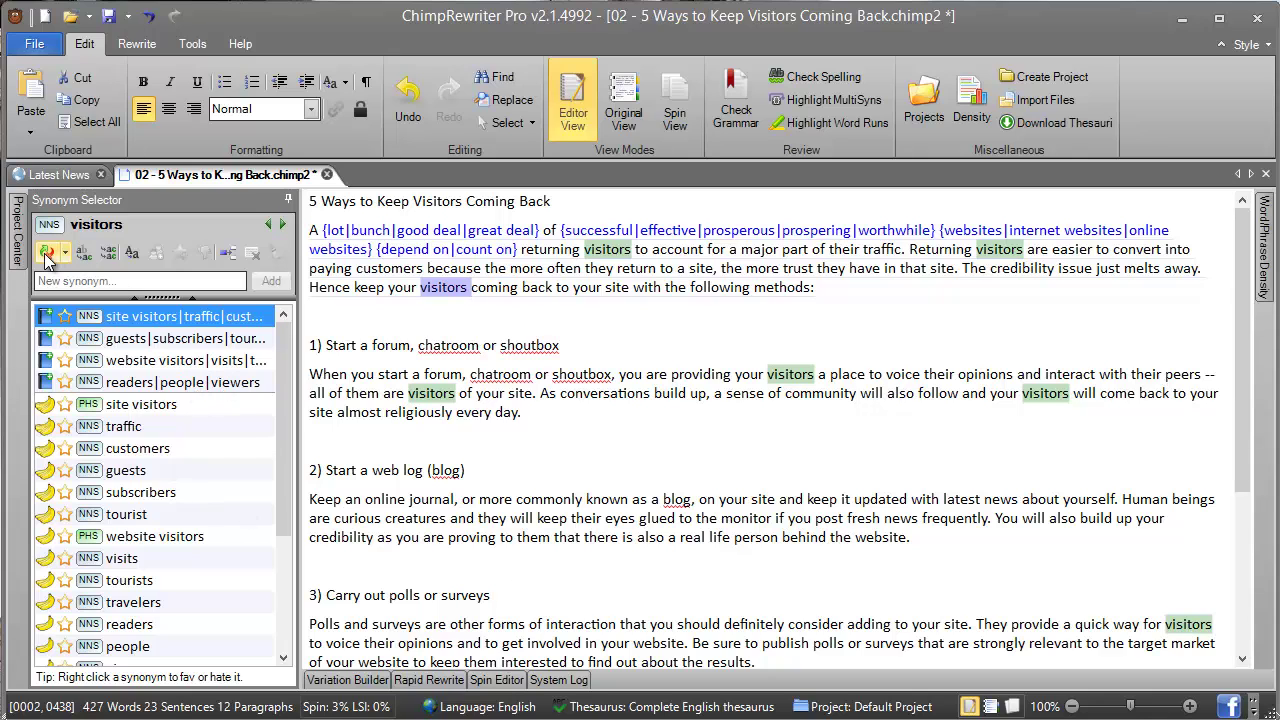
click(125, 406)
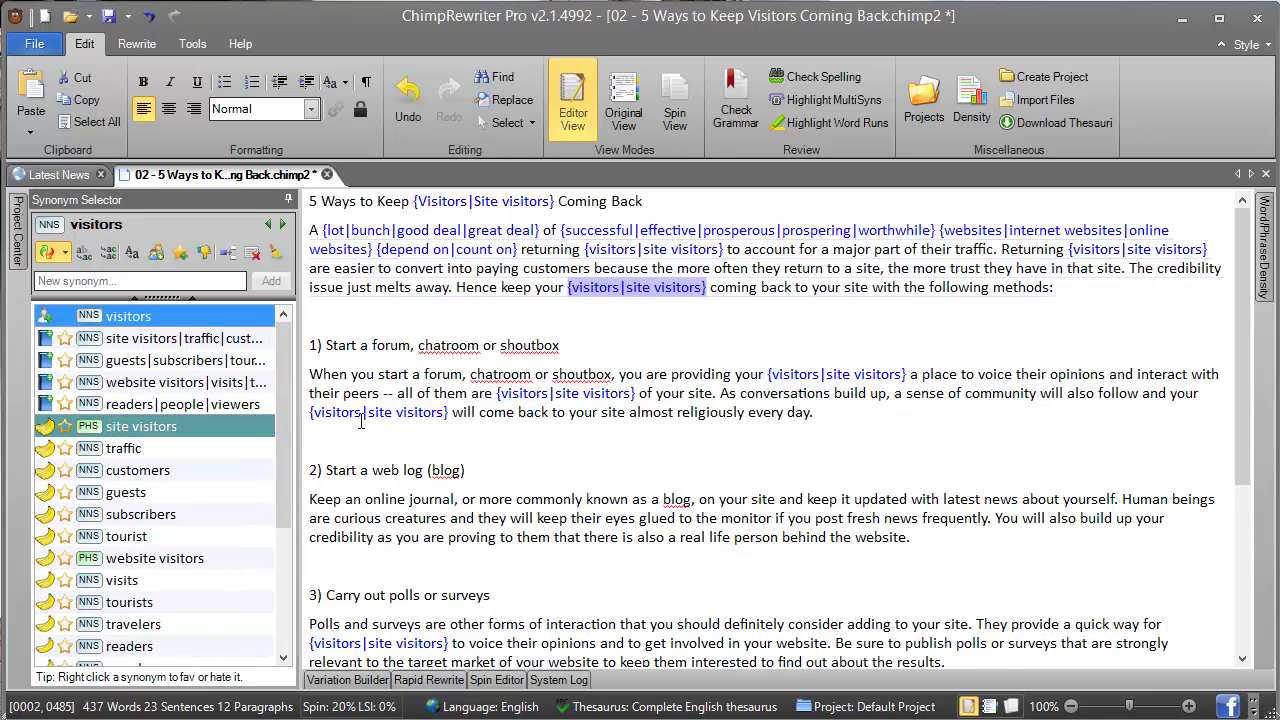
click(727, 460)
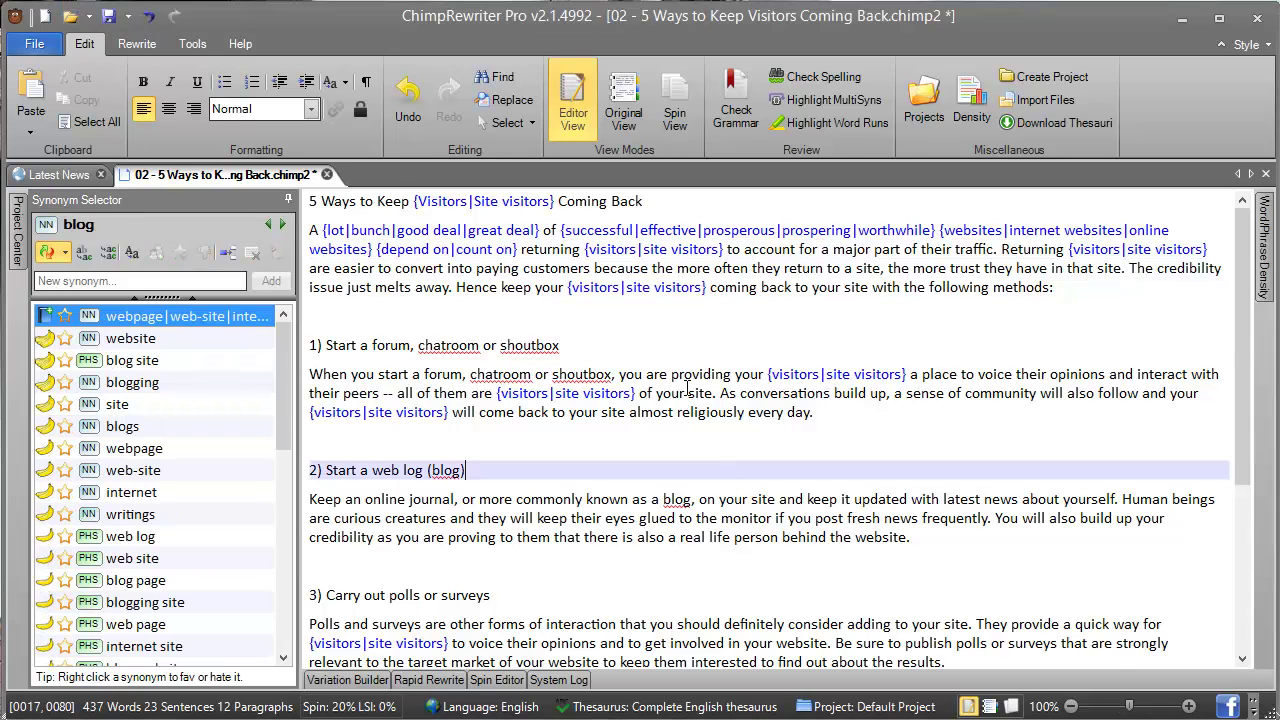
key(F3)
click(45, 252)
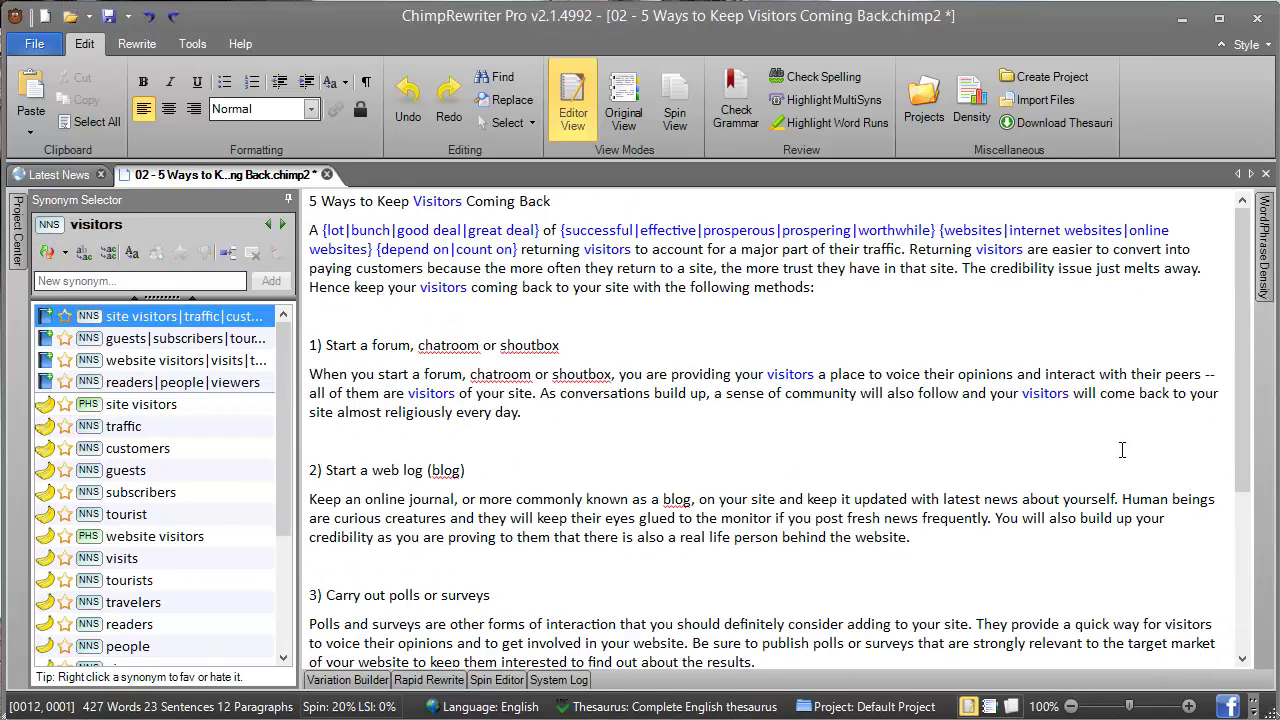
Add "customers" as a spin synonym for the first "visitors" in the forum section's paragraph
click(785, 374)
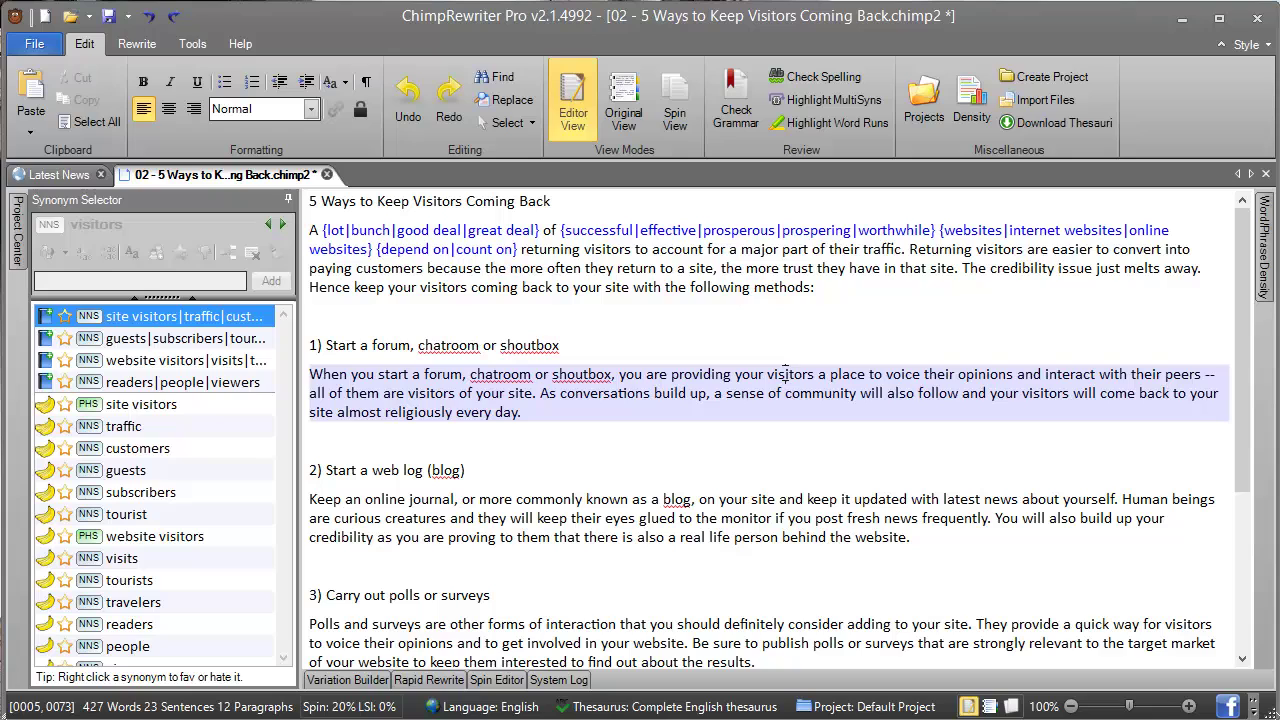
double_click(160, 449)
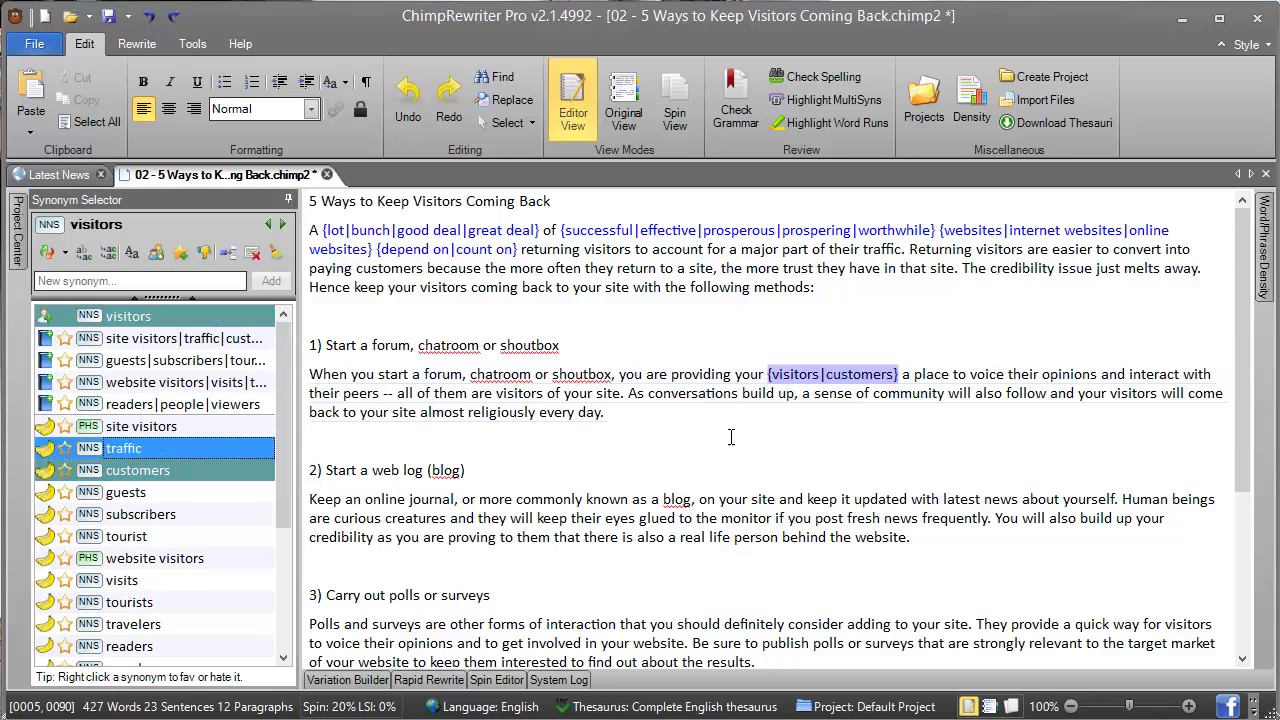
Enable spinning of only unspun words and apply "site visitors" to all occurrences of "visitors" that are not yet spun
click(66, 256)
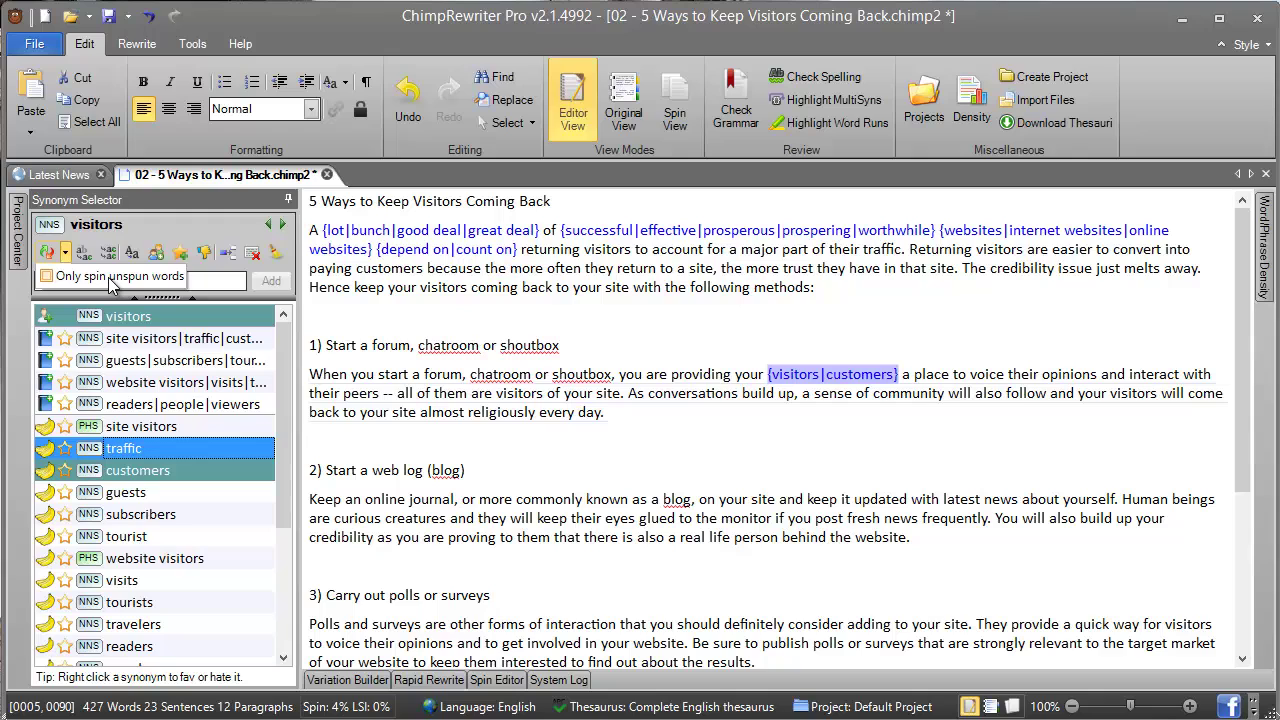
click(60, 277)
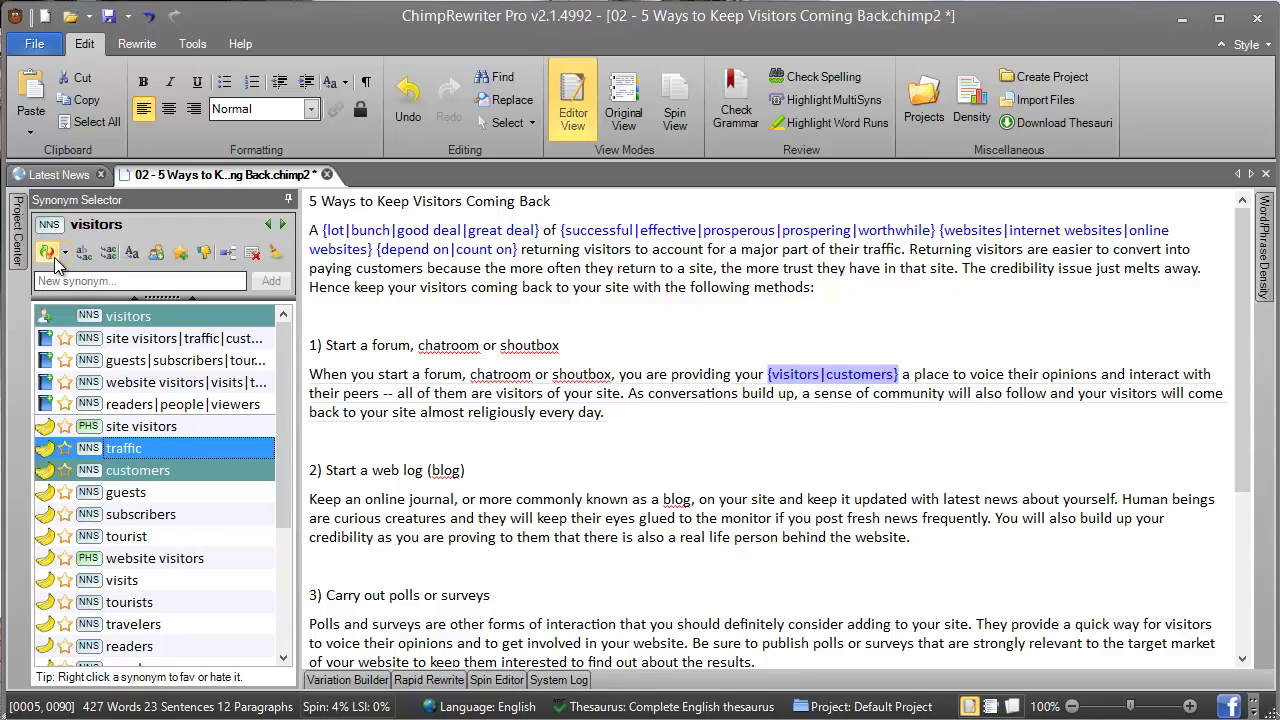
click(605, 252)
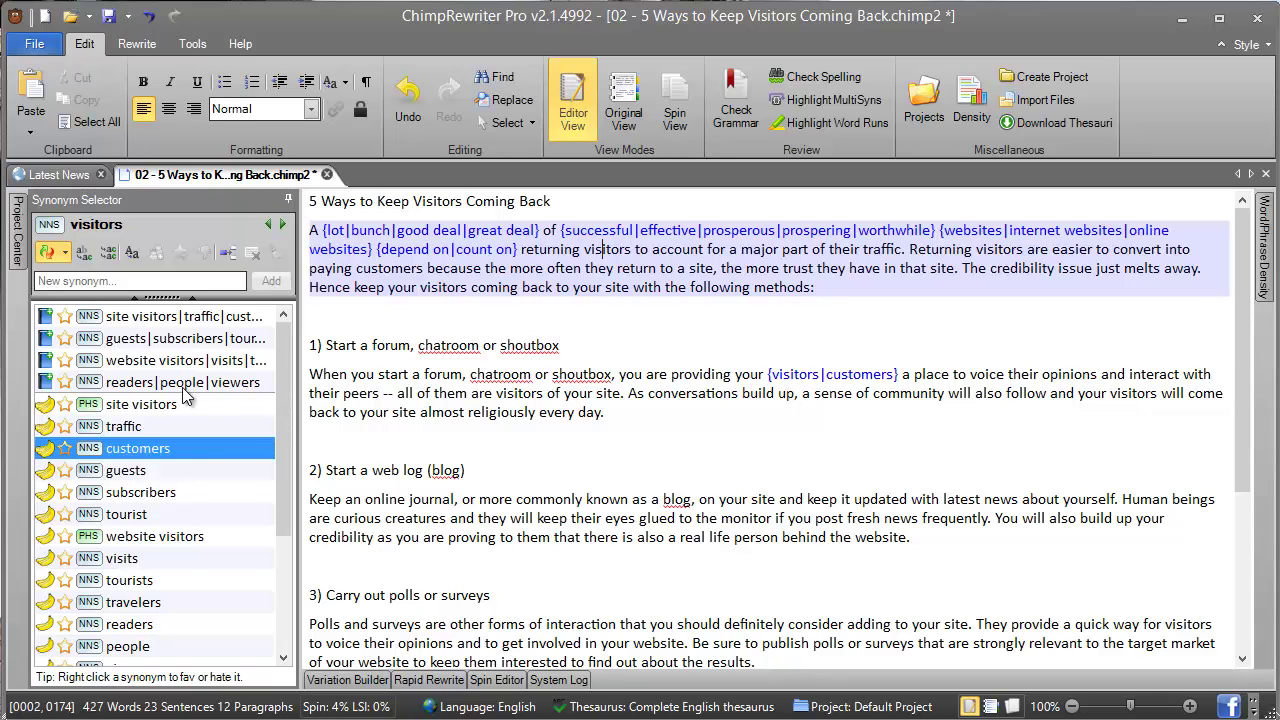
double_click(155, 405)
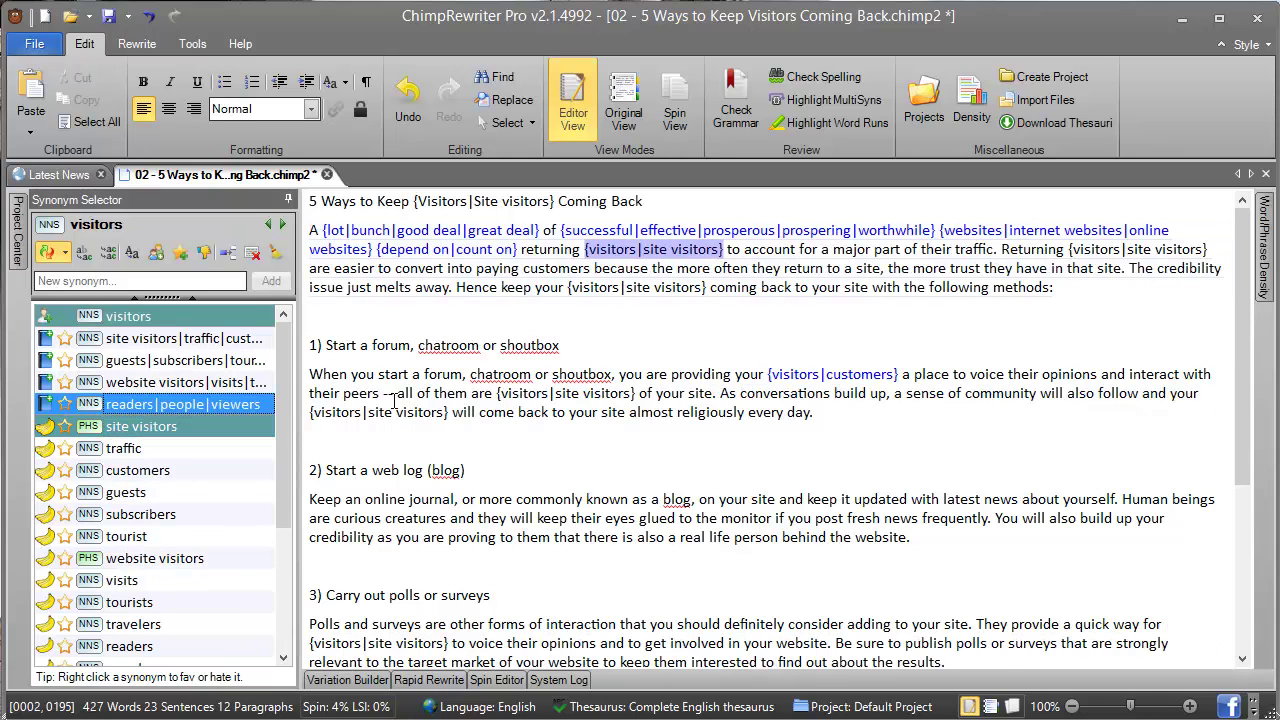
click(768, 374)
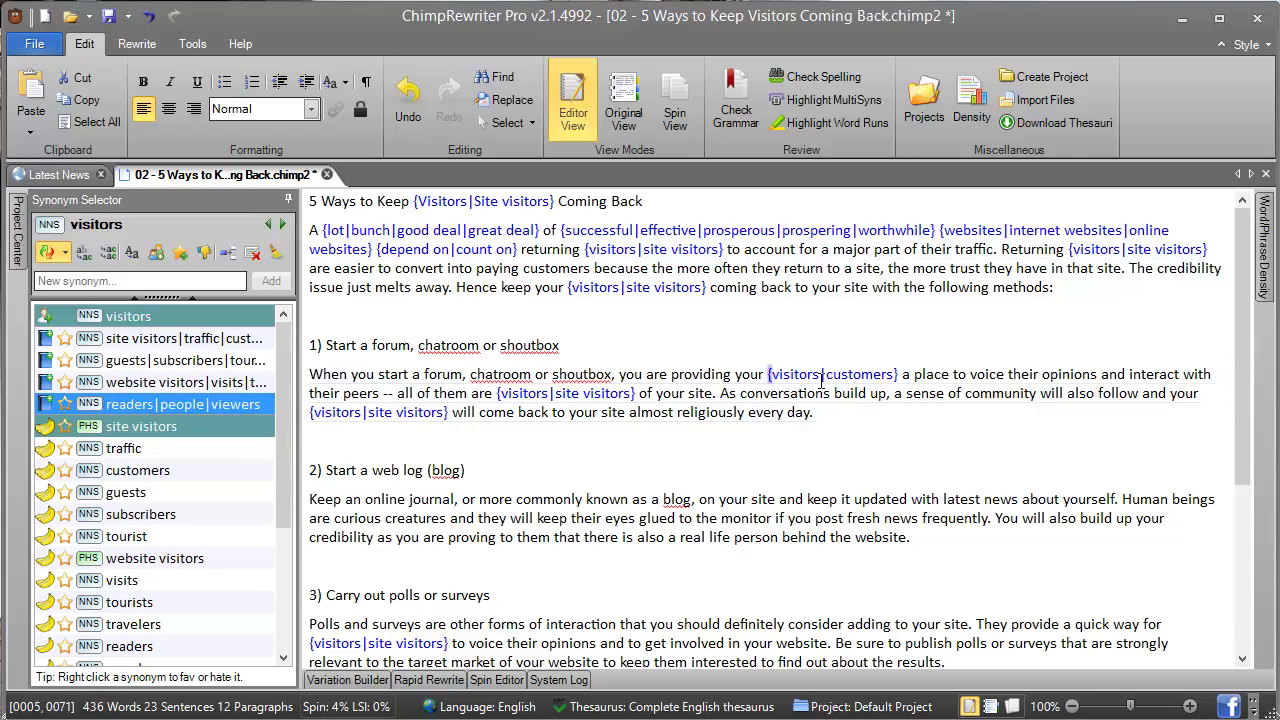
Disable the option to spin only unspun words and undo the article-wide "site visitors" spin
click(65, 253)
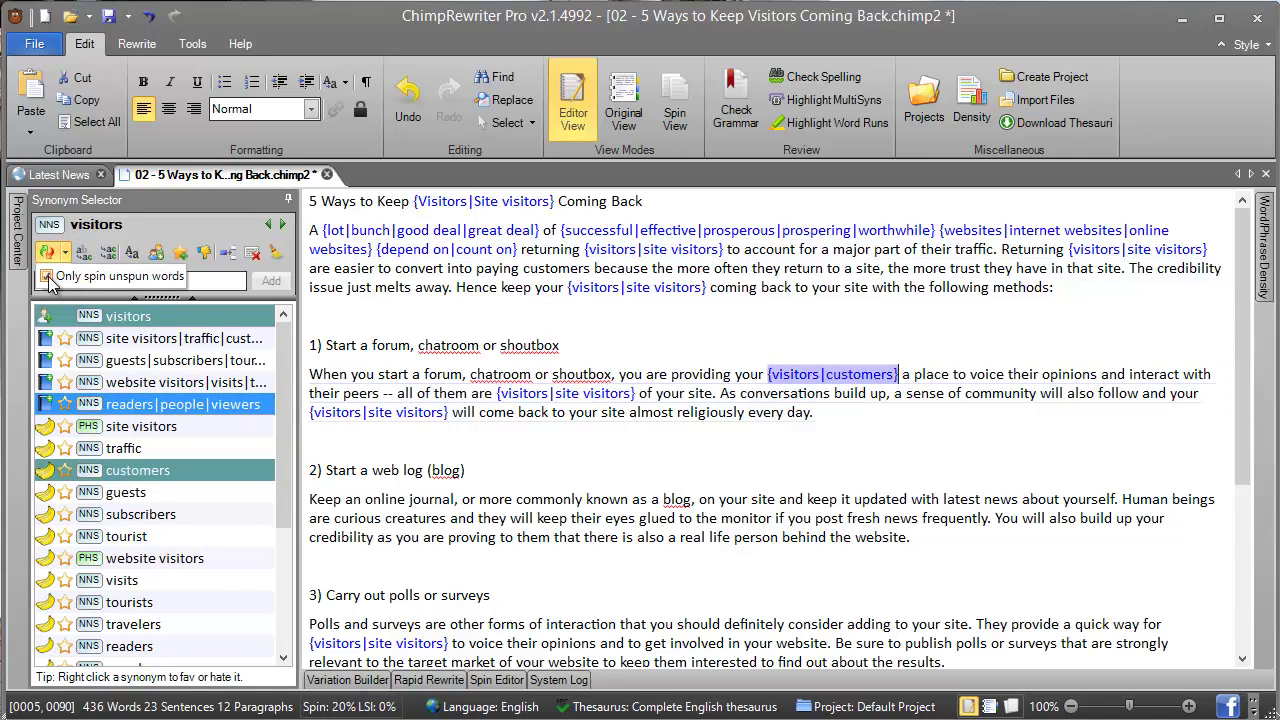
click(47, 278)
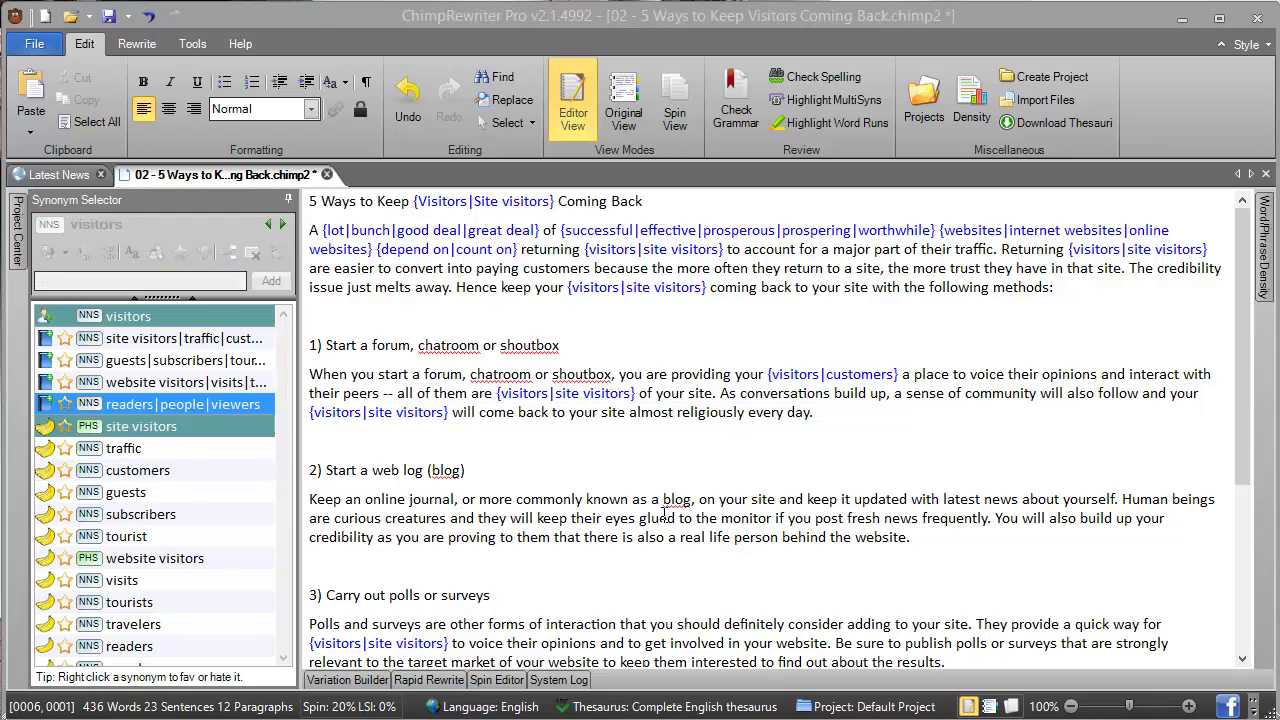
click(628, 472)
key(ctrl+z)
click(630, 408)
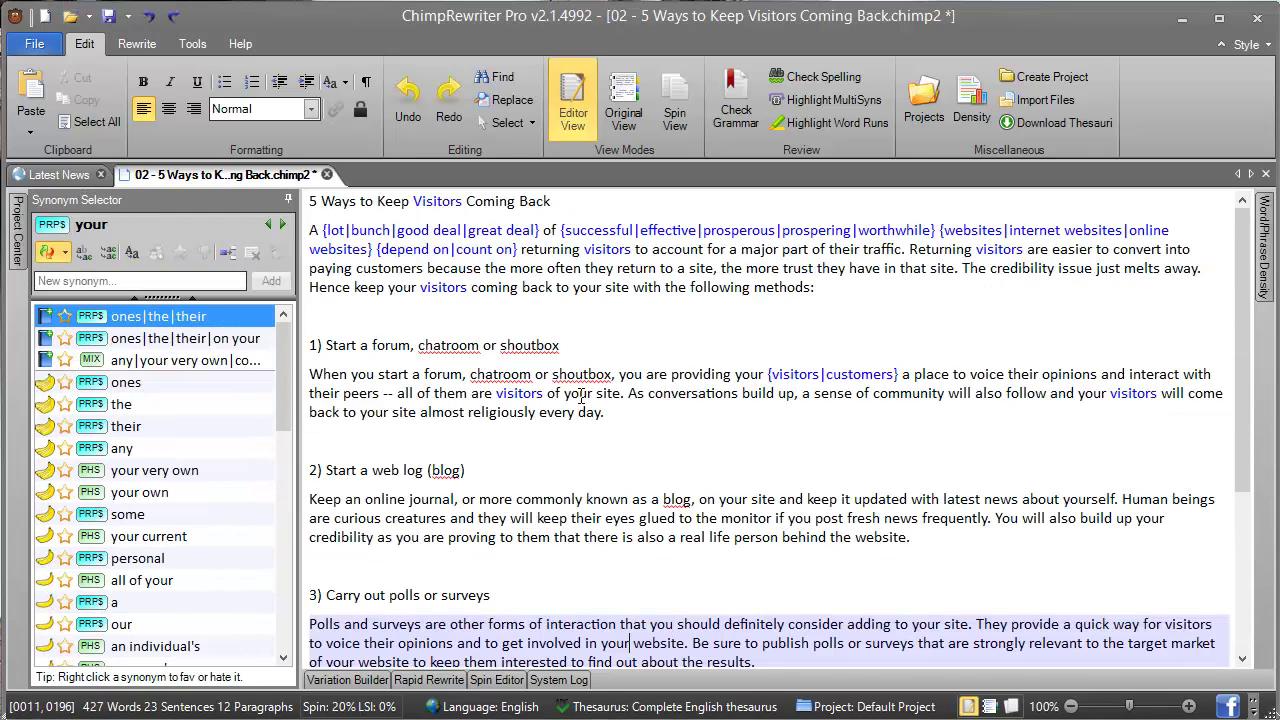
click(551, 337)
Try replacing the single word "visitors" in the first sentence with "customers", and undo the replacement
click(606, 251)
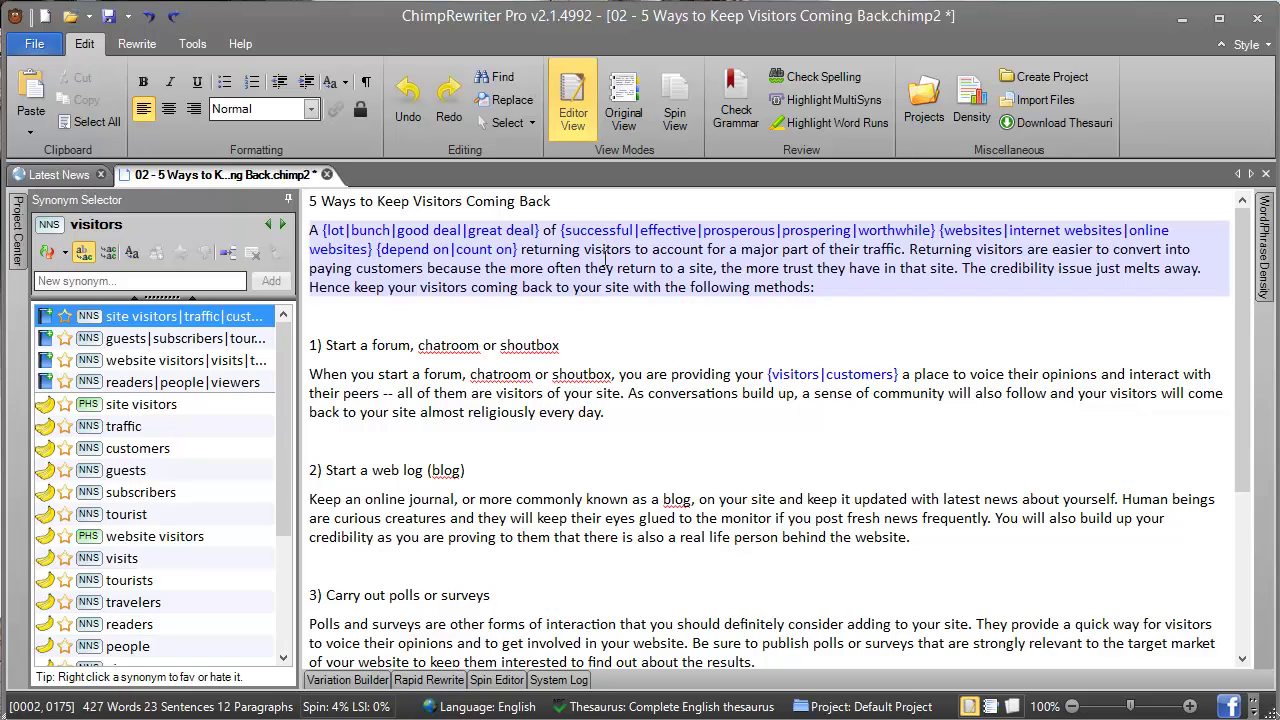
double_click(150, 448)
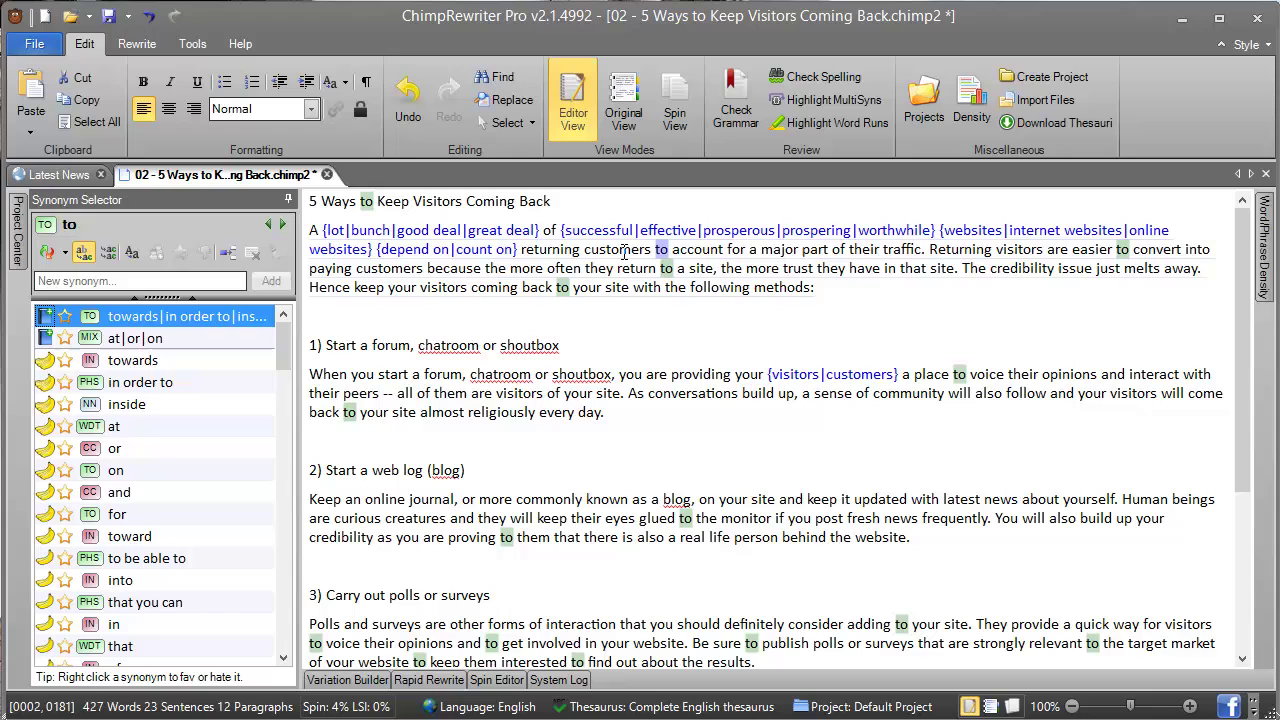
key(ctrl+z)
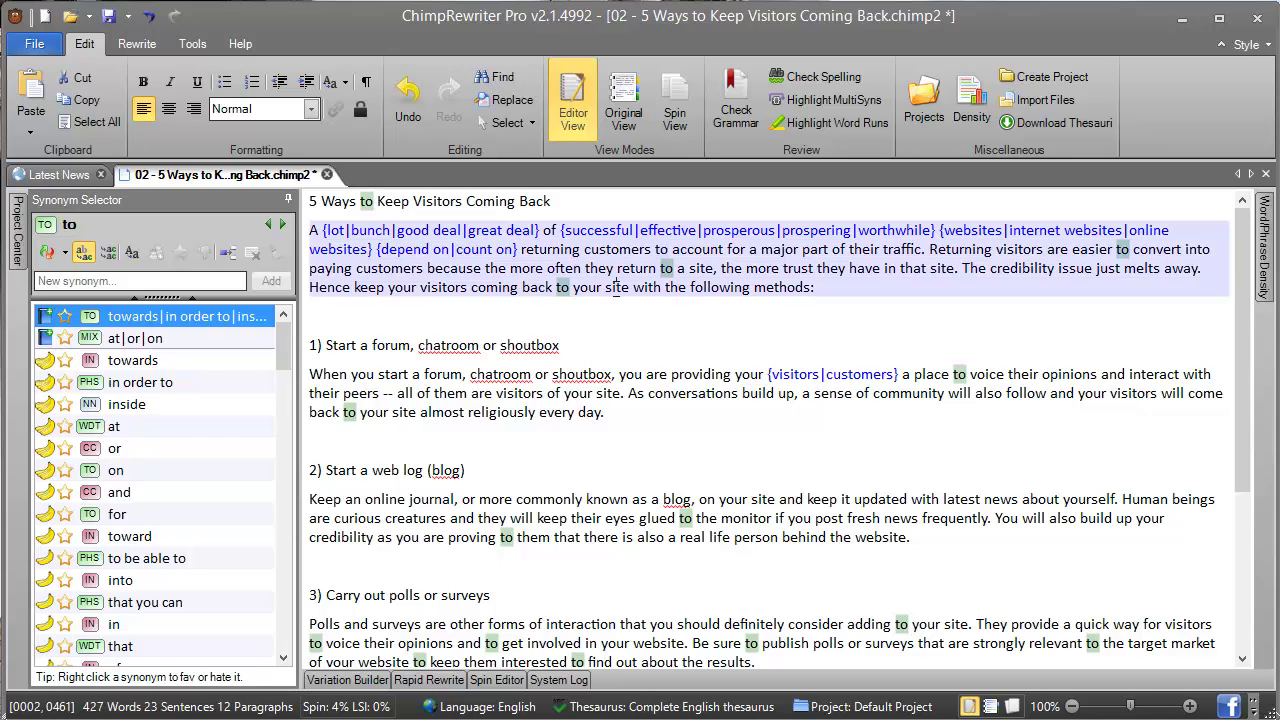
Try replacing every occurrence of "visitors" in the article with "customers", and undo the replacement
click(109, 254)
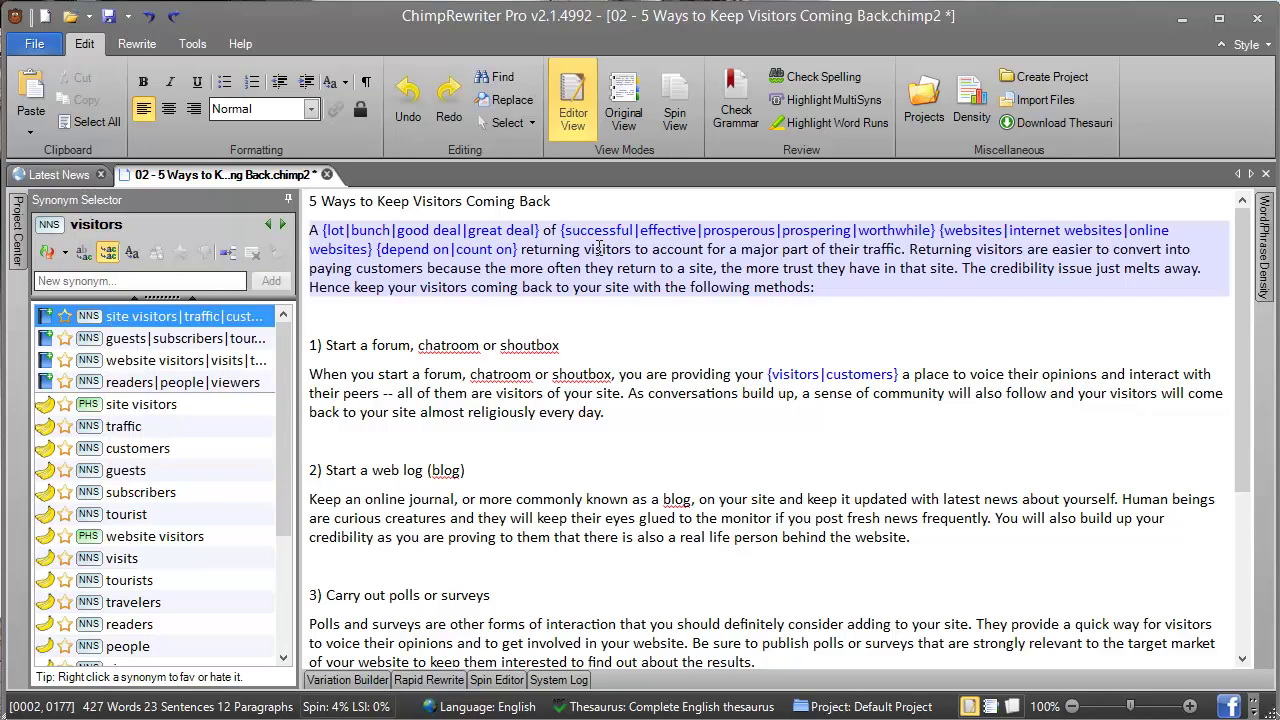
double_click(153, 447)
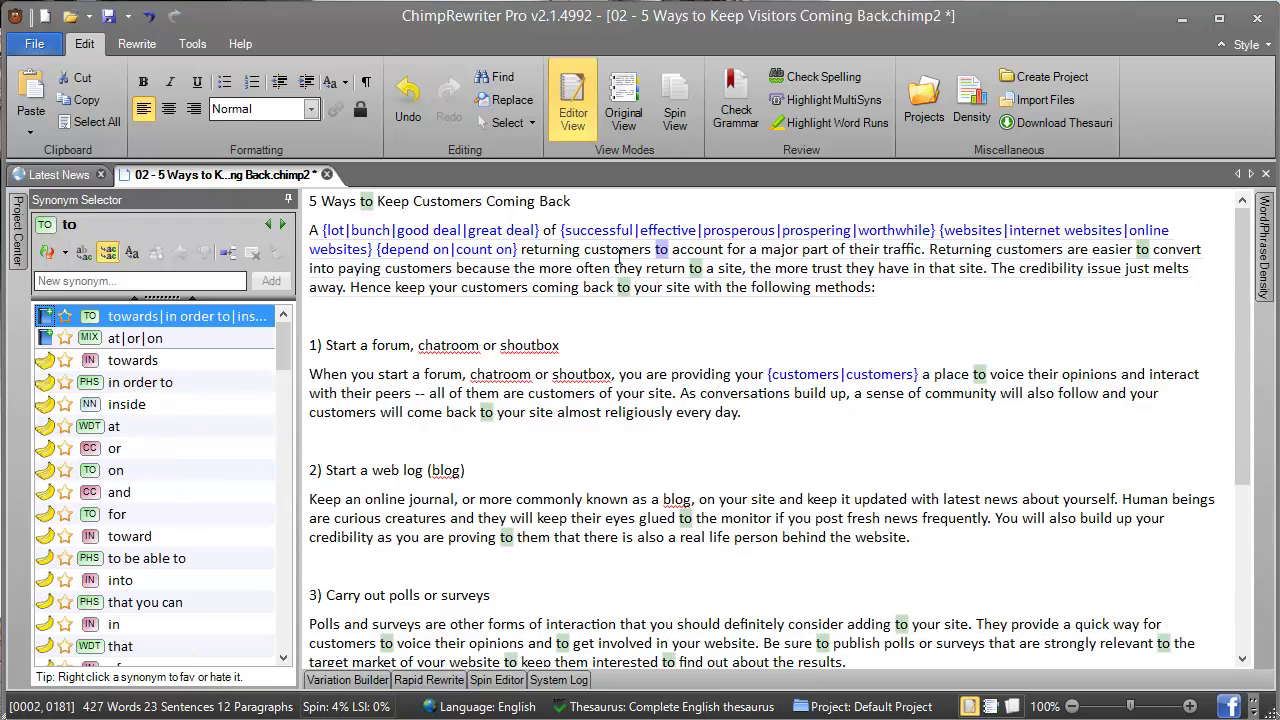
double_click(620, 252)
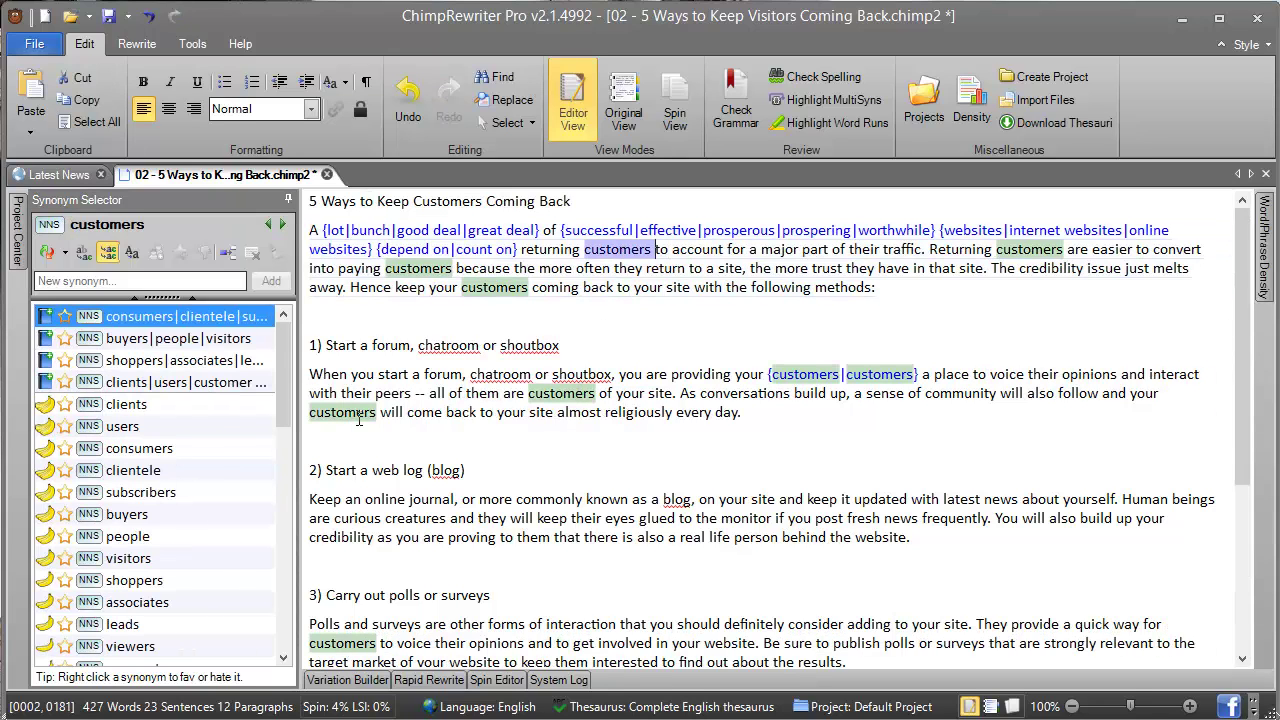
key(ctrl+z)
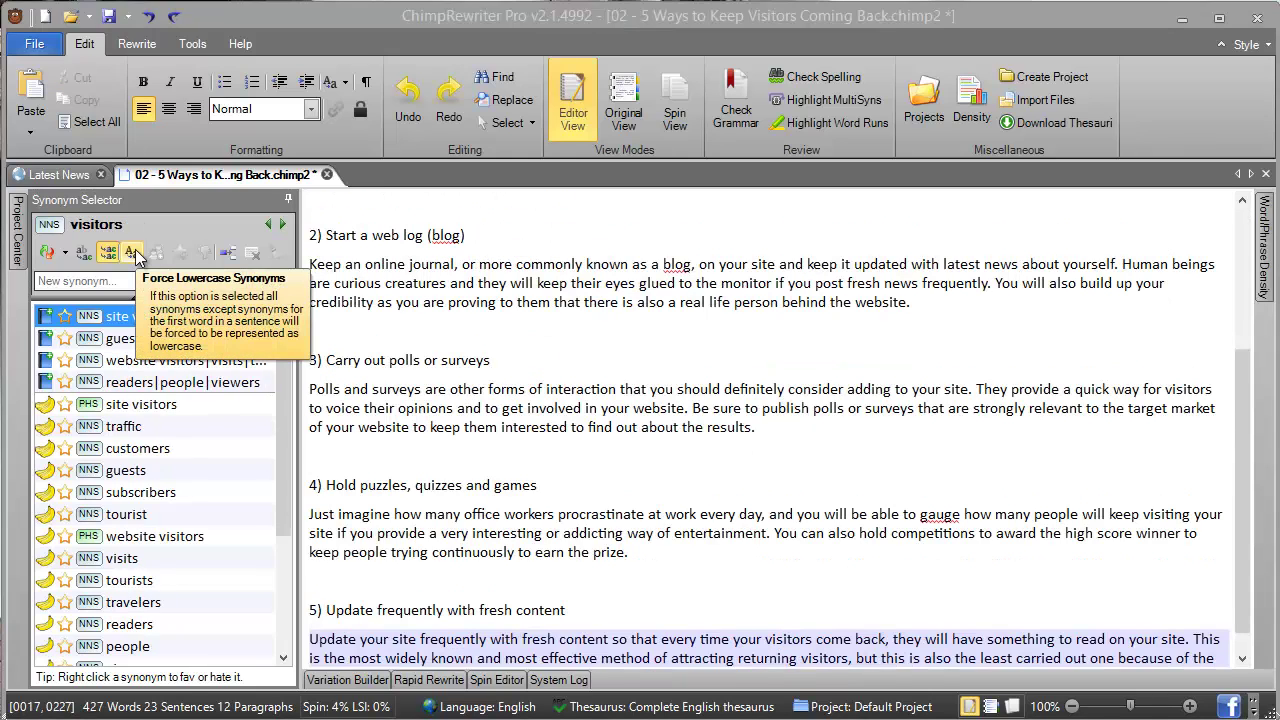
Compare the synonyms for "Start" in the web log heading with Force Lowercase Synonyms on, then switch the option off
click(352, 237)
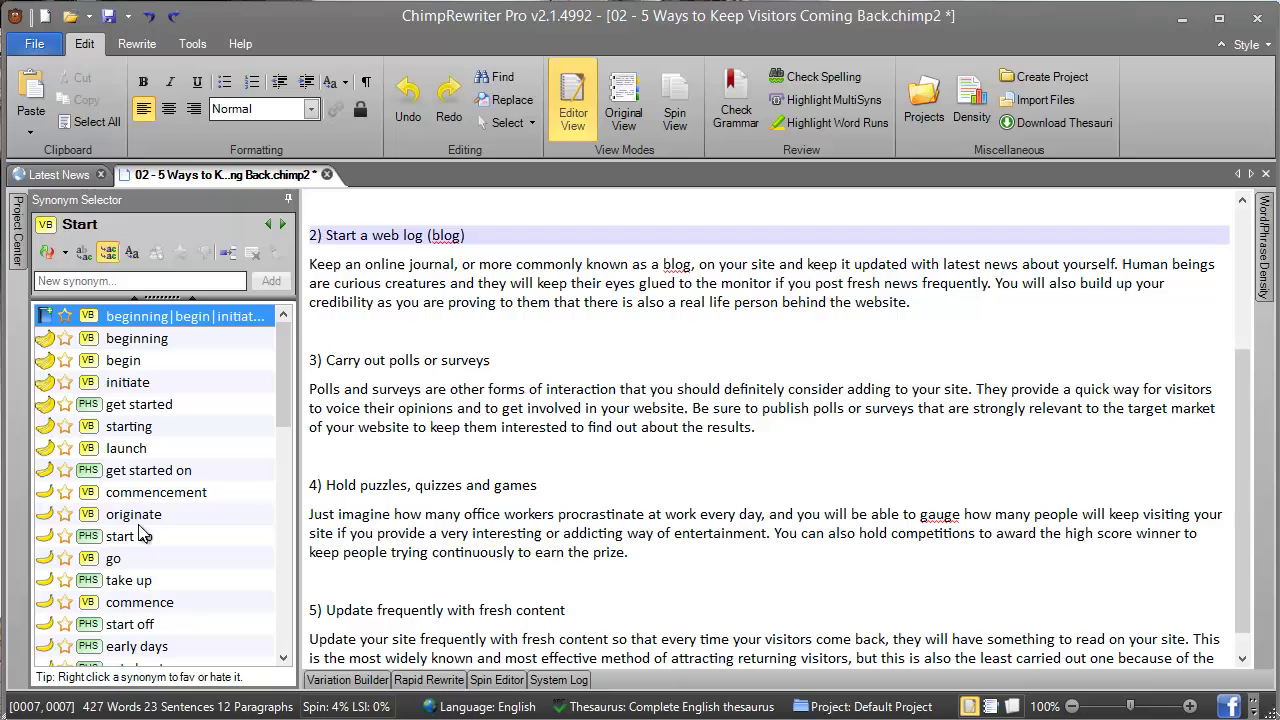
drag(277, 432, 282, 545)
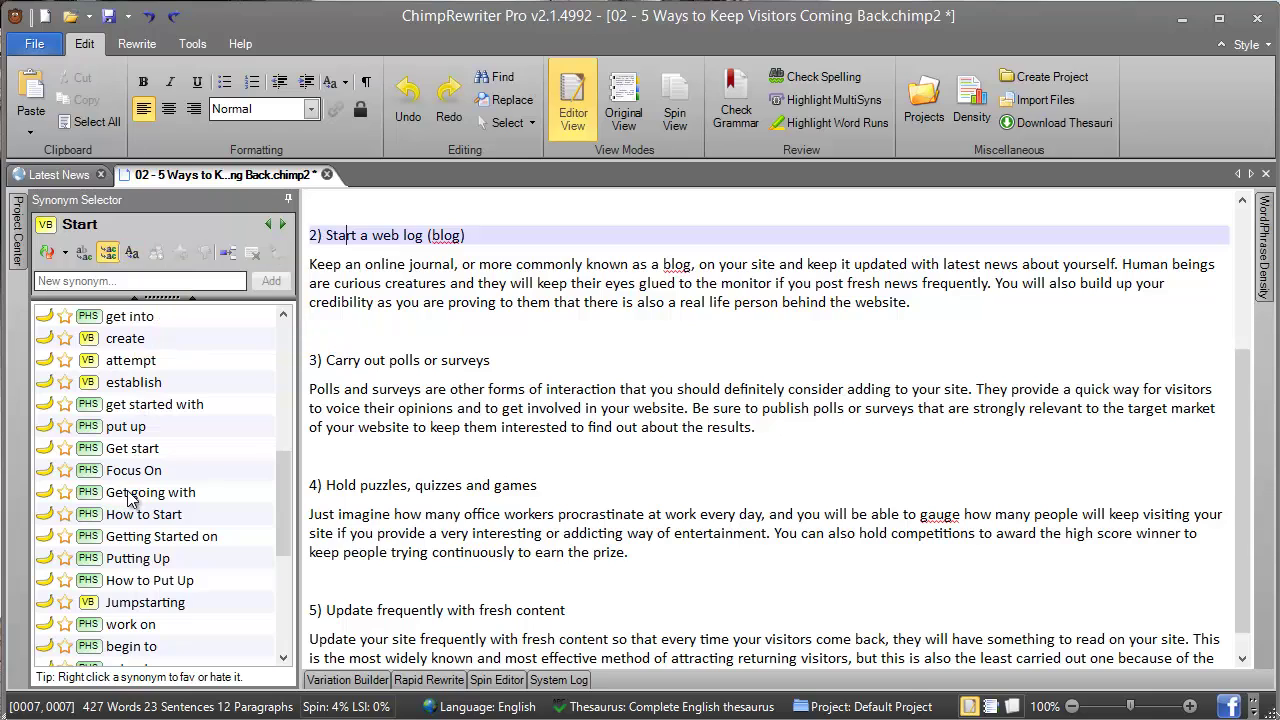
click(138, 258)
drag(279, 372, 279, 491)
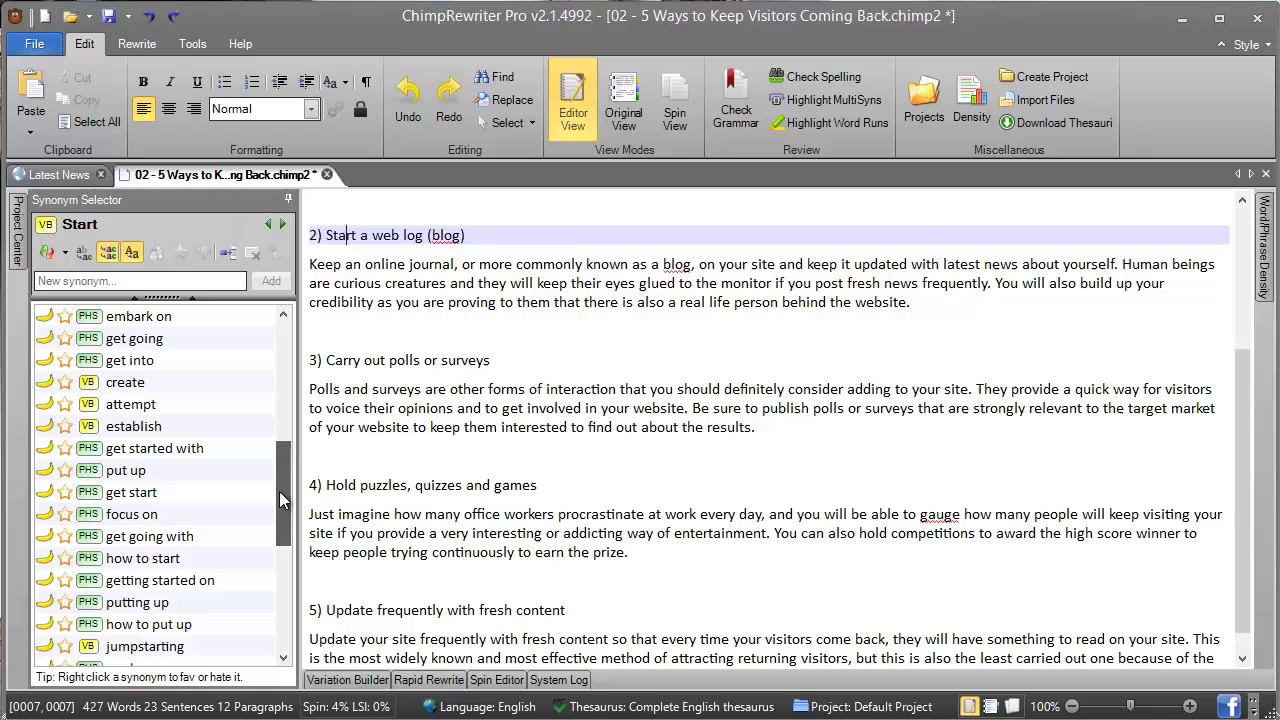
click(131, 252)
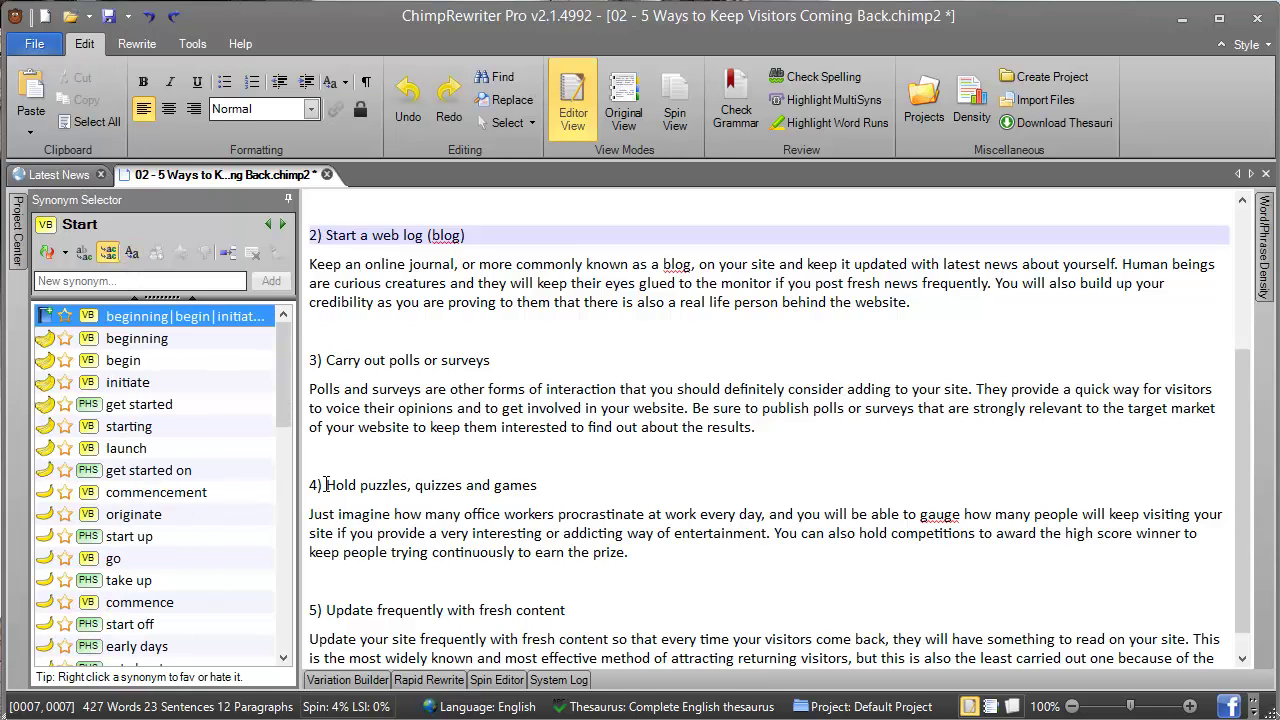
Add "site visitors" as another spin synonym beside "customers" for the spun "visitors" in the forum section's paragraph
click(412, 301)
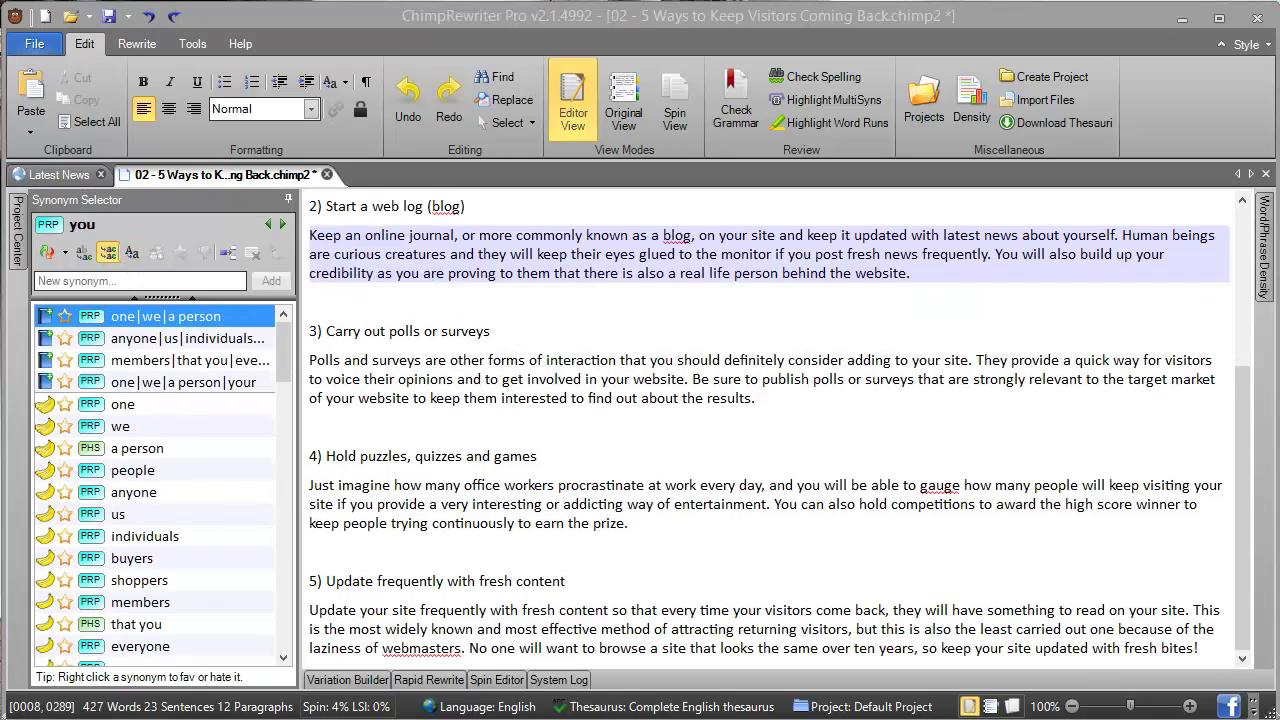
click(619, 273)
scroll(635, 317, up, 5)
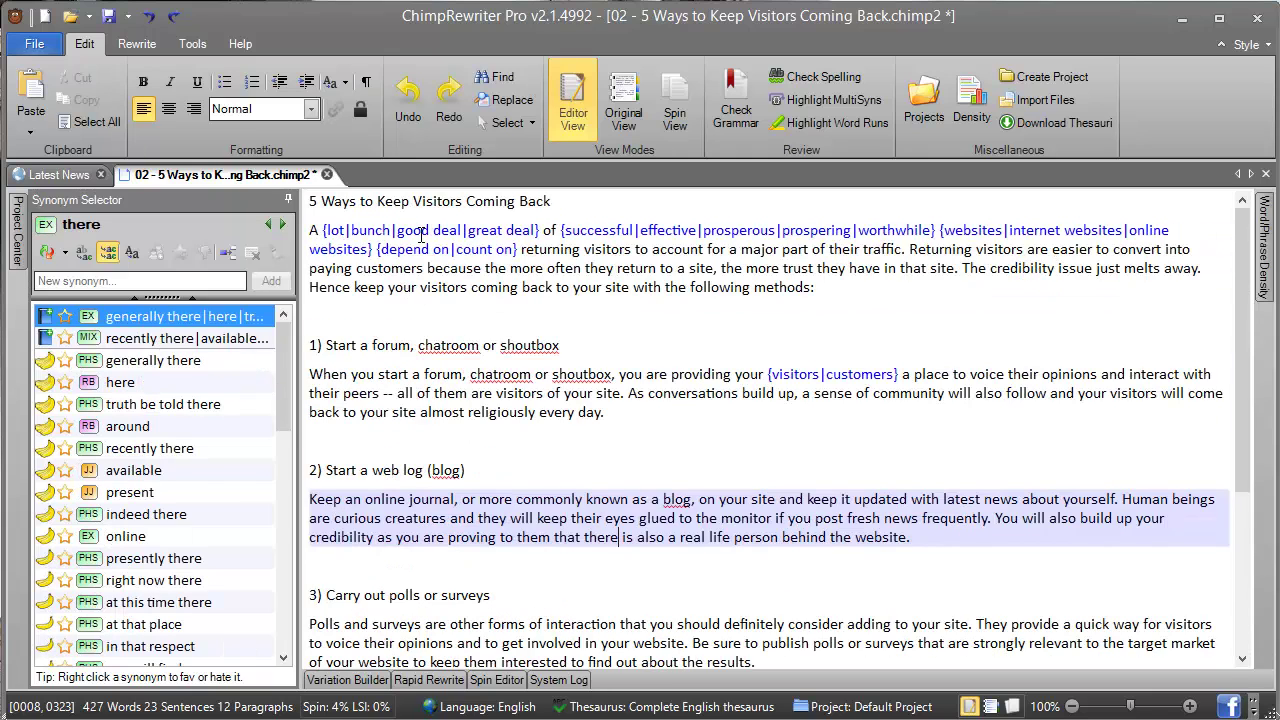
click(799, 373)
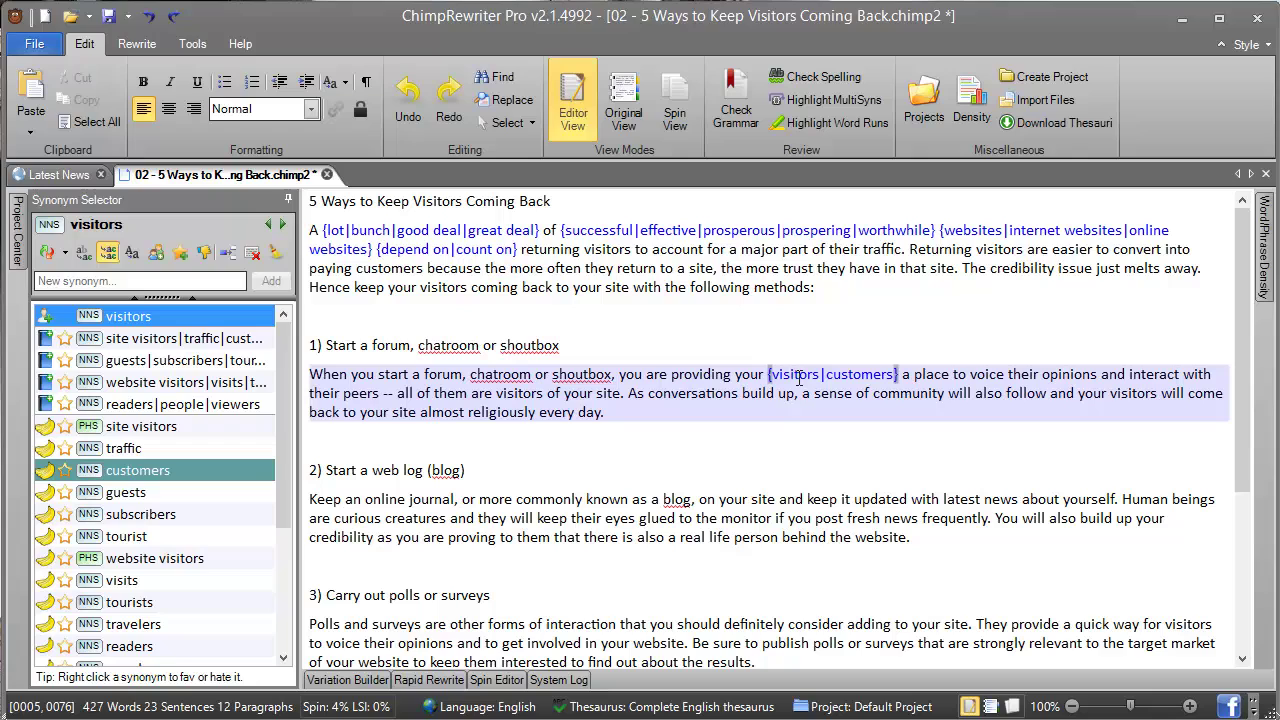
click(130, 426)
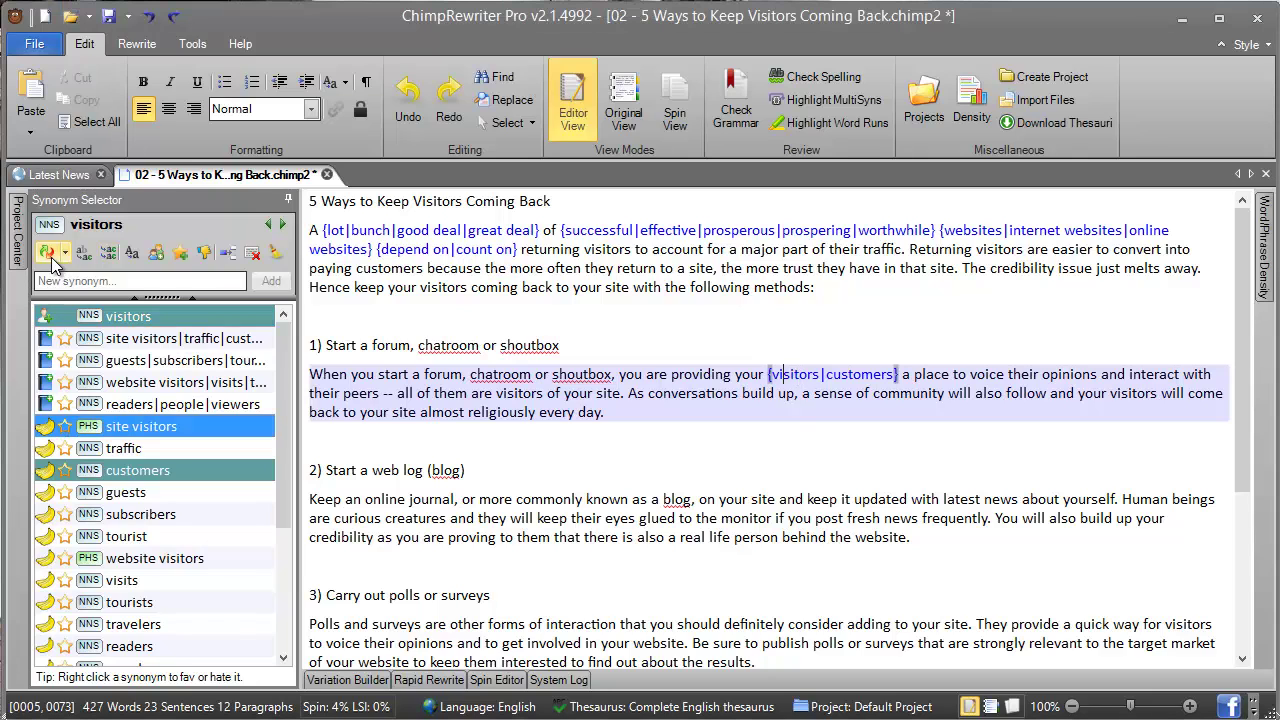
double_click(170, 428)
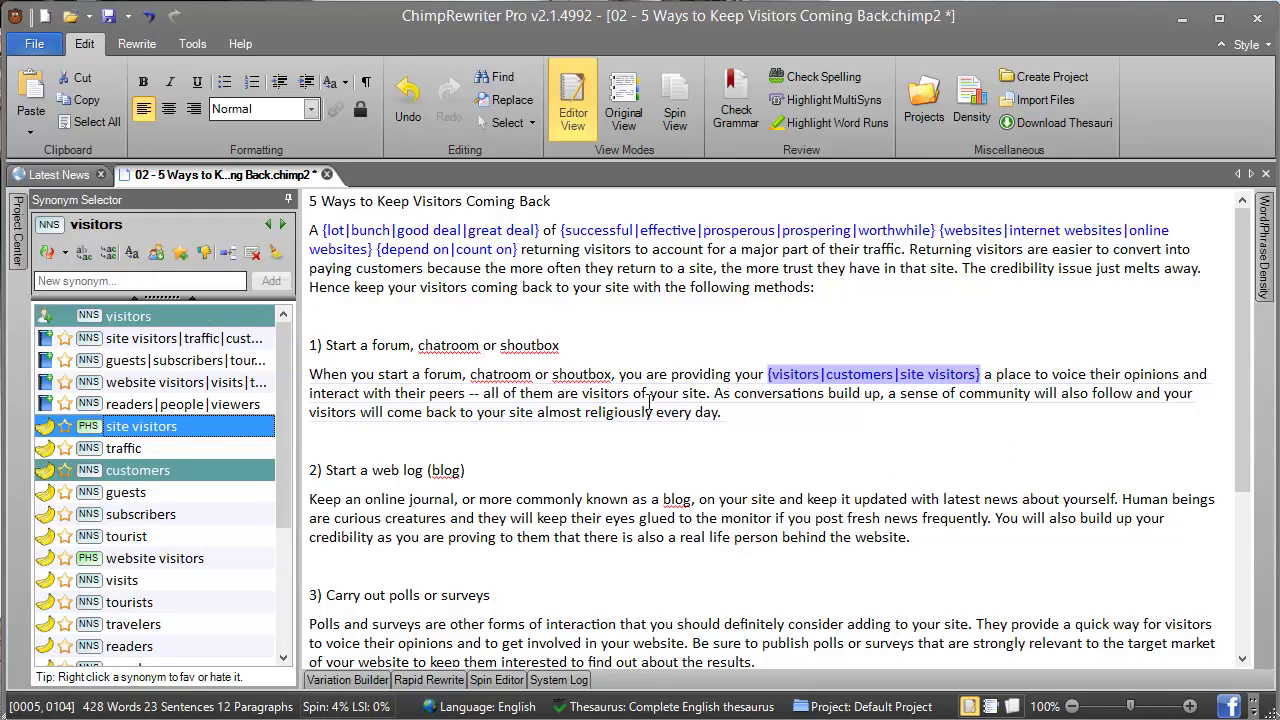
Save "site visitors|customers" as a synonym group for "visitors" and check the choices for that word in the opening paragraph
click(156, 252)
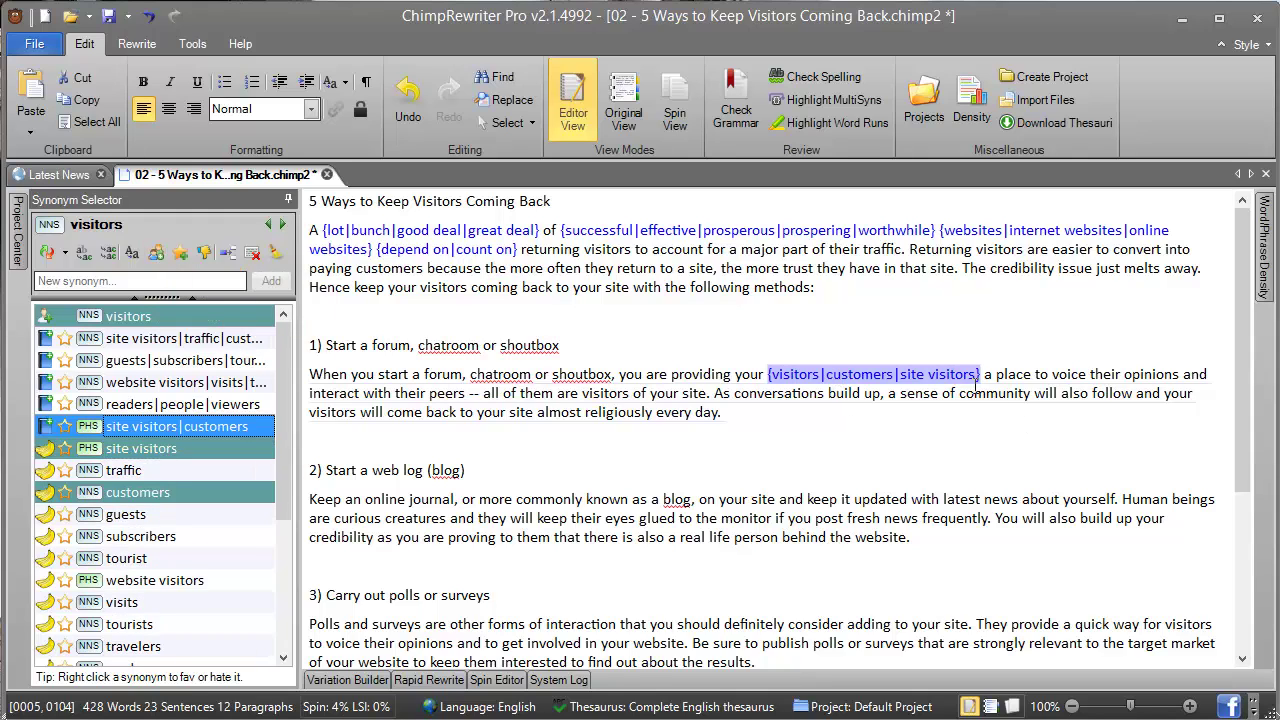
click(677, 416)
click(608, 250)
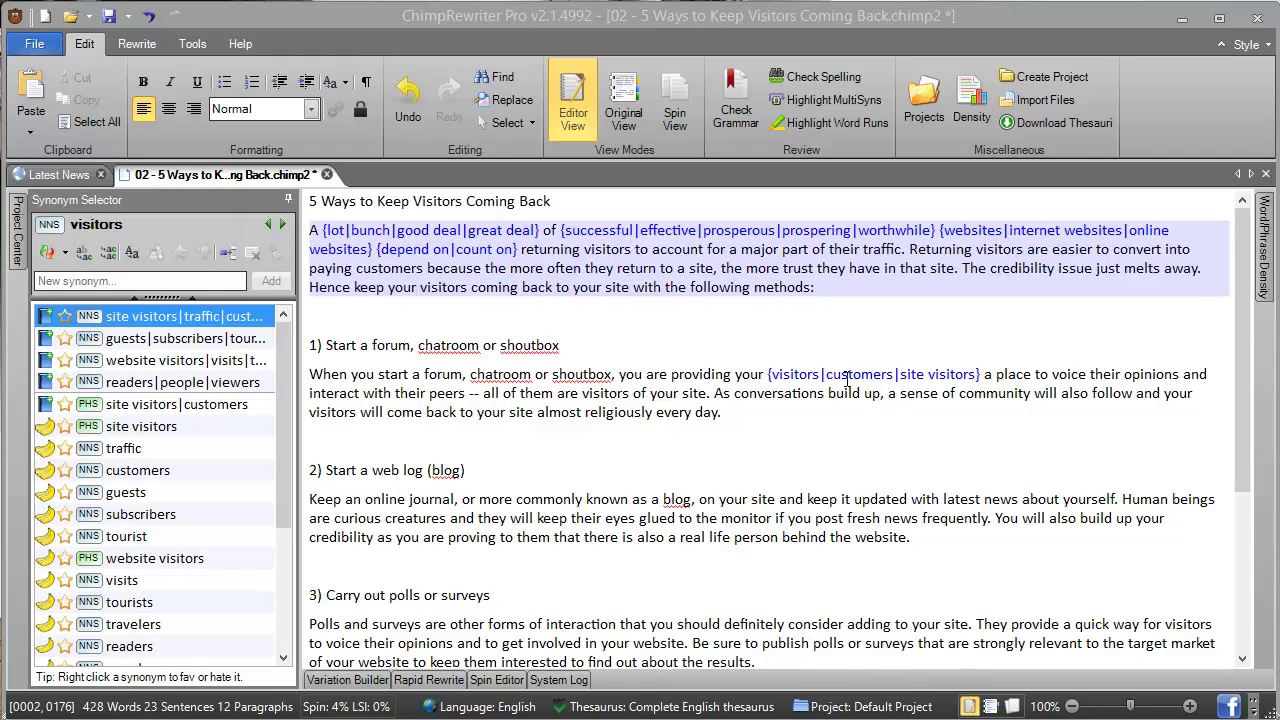
Mark all selected spin synonyms of "visitors" in the forum section's paragraph, "customers" and "site visitors", as favorites
click(790, 374)
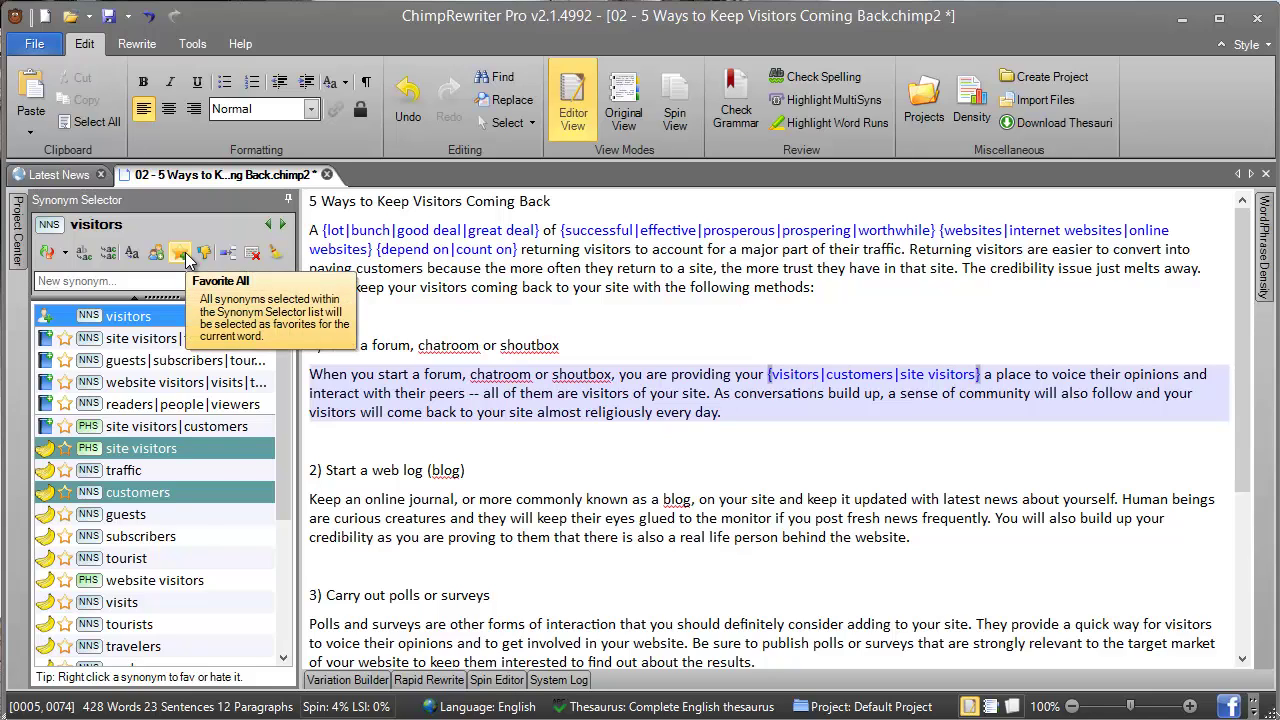
click(180, 253)
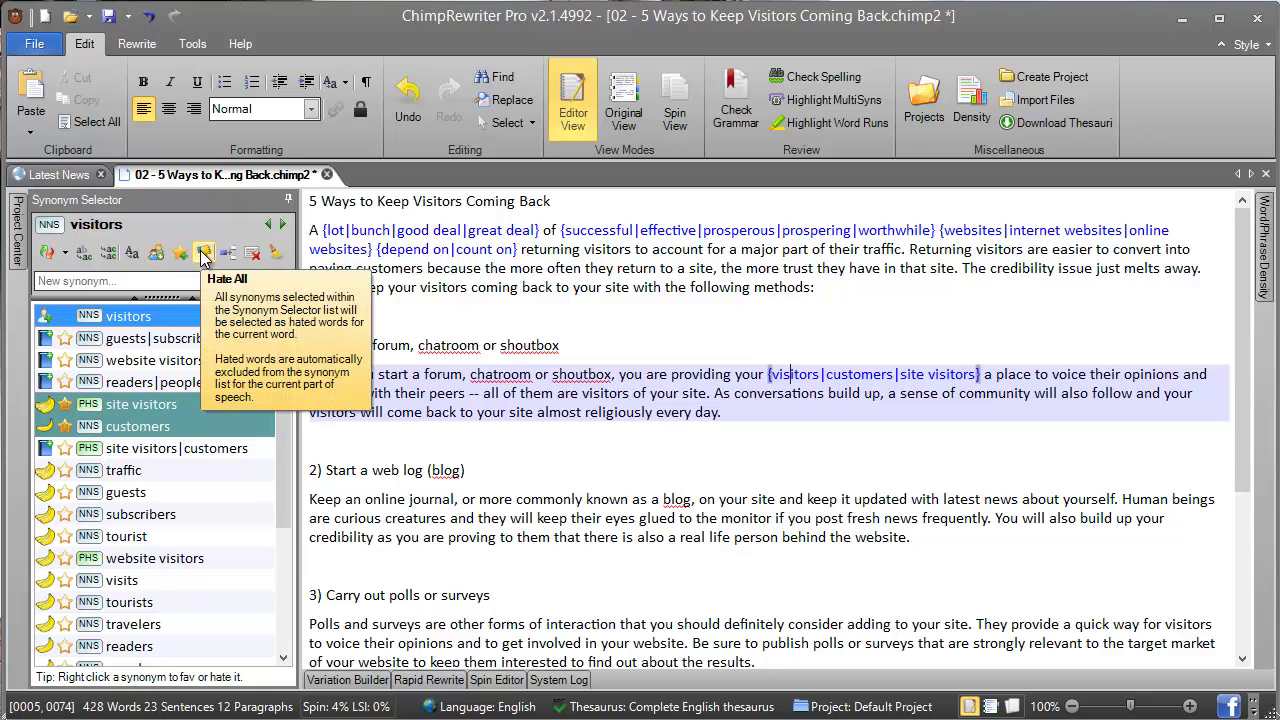
click(203, 255)
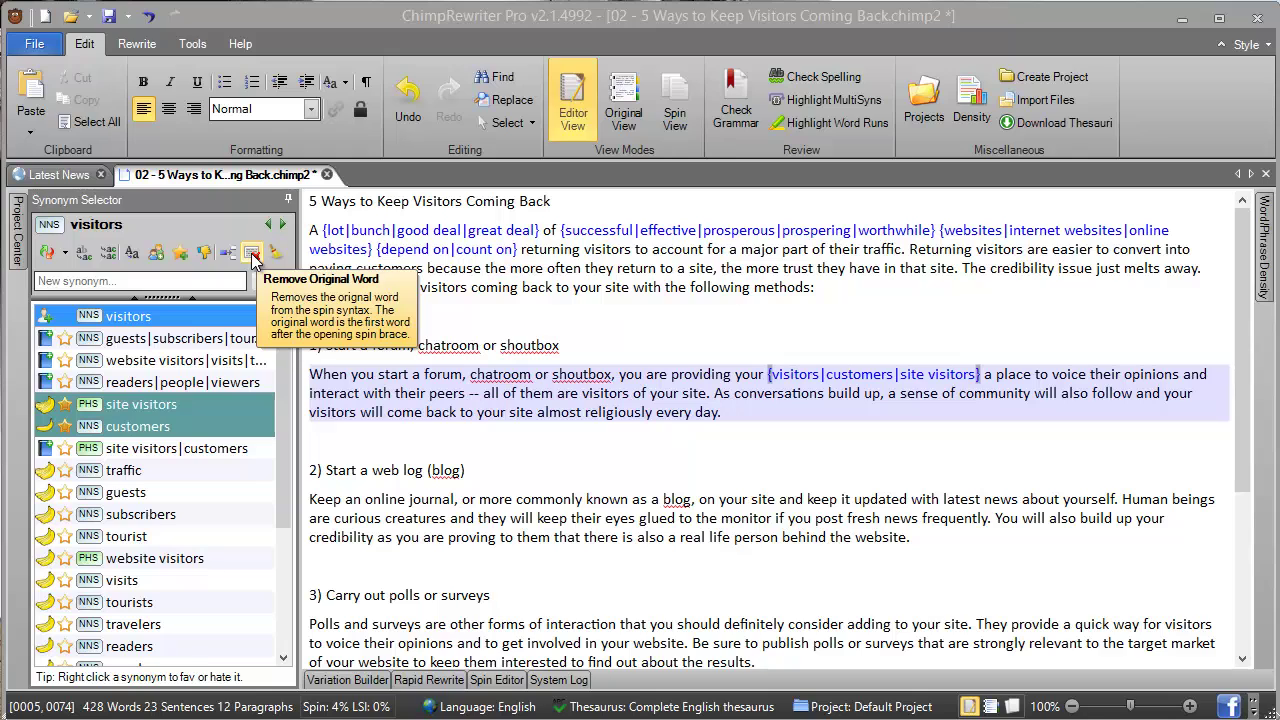
Try removing the original word "visitors" from its spin syntax in the forum section's paragraph, and undo the removal
double_click(800, 375)
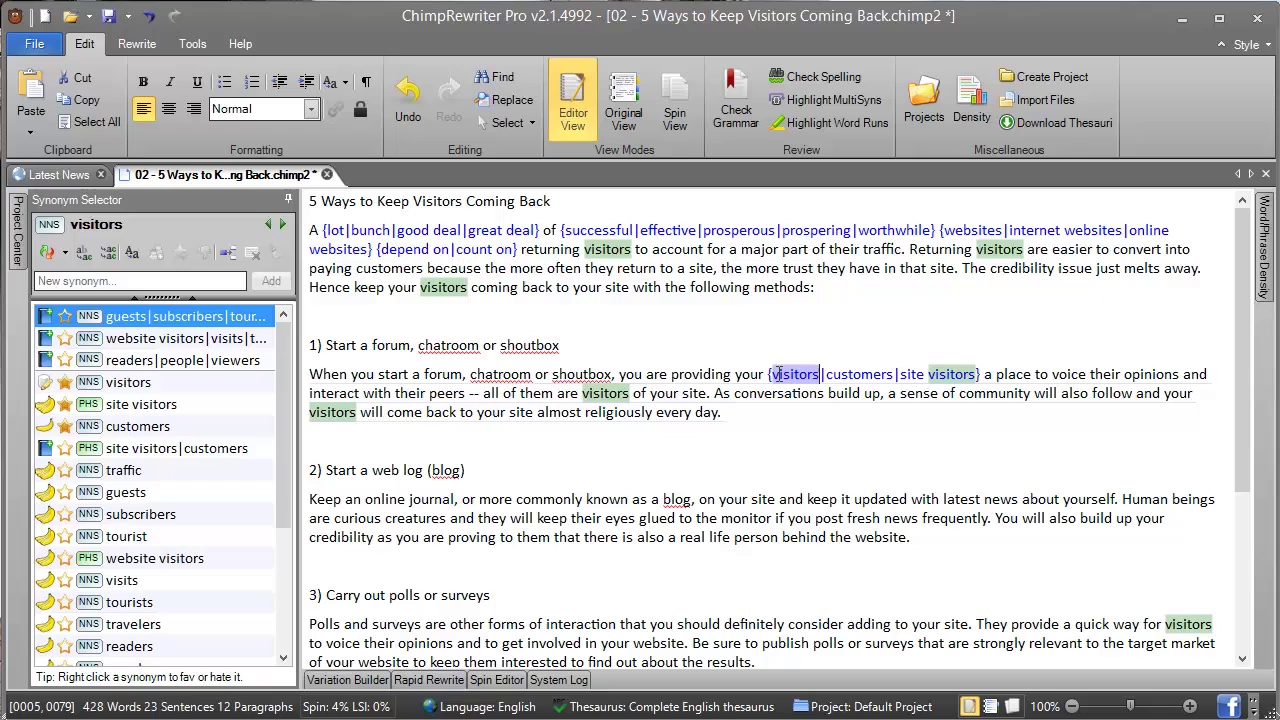
click(789, 374)
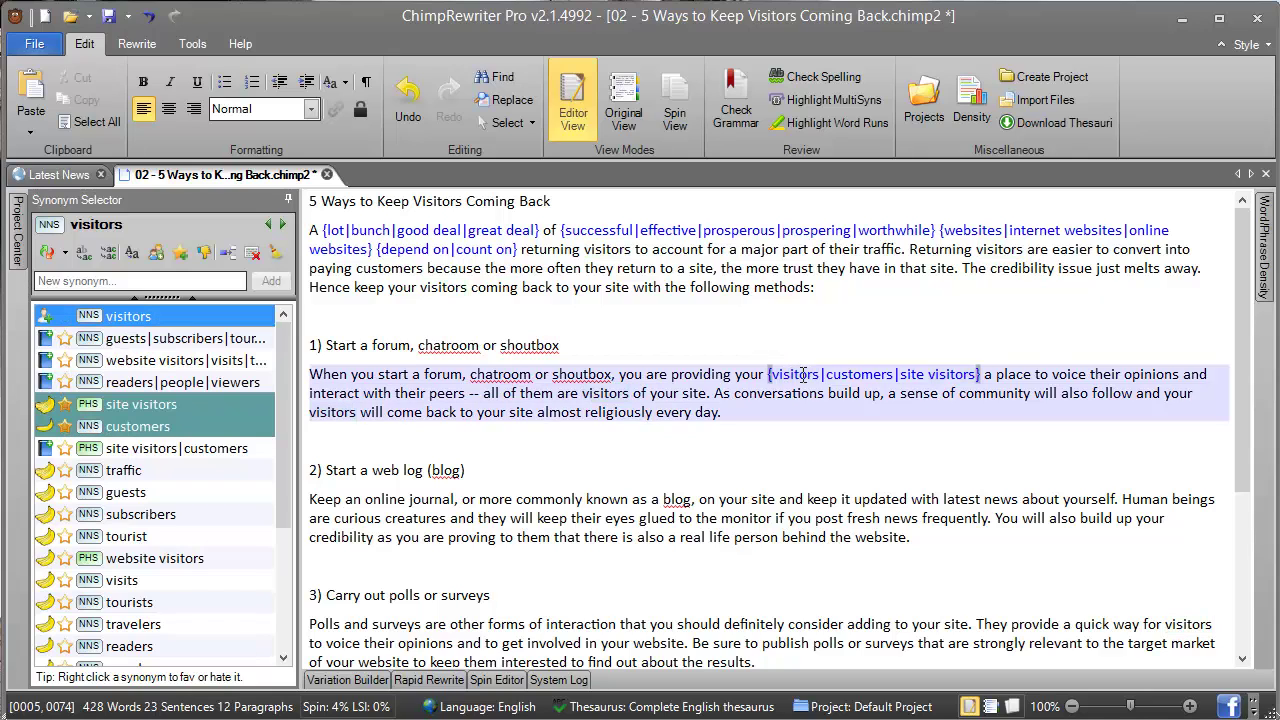
click(252, 258)
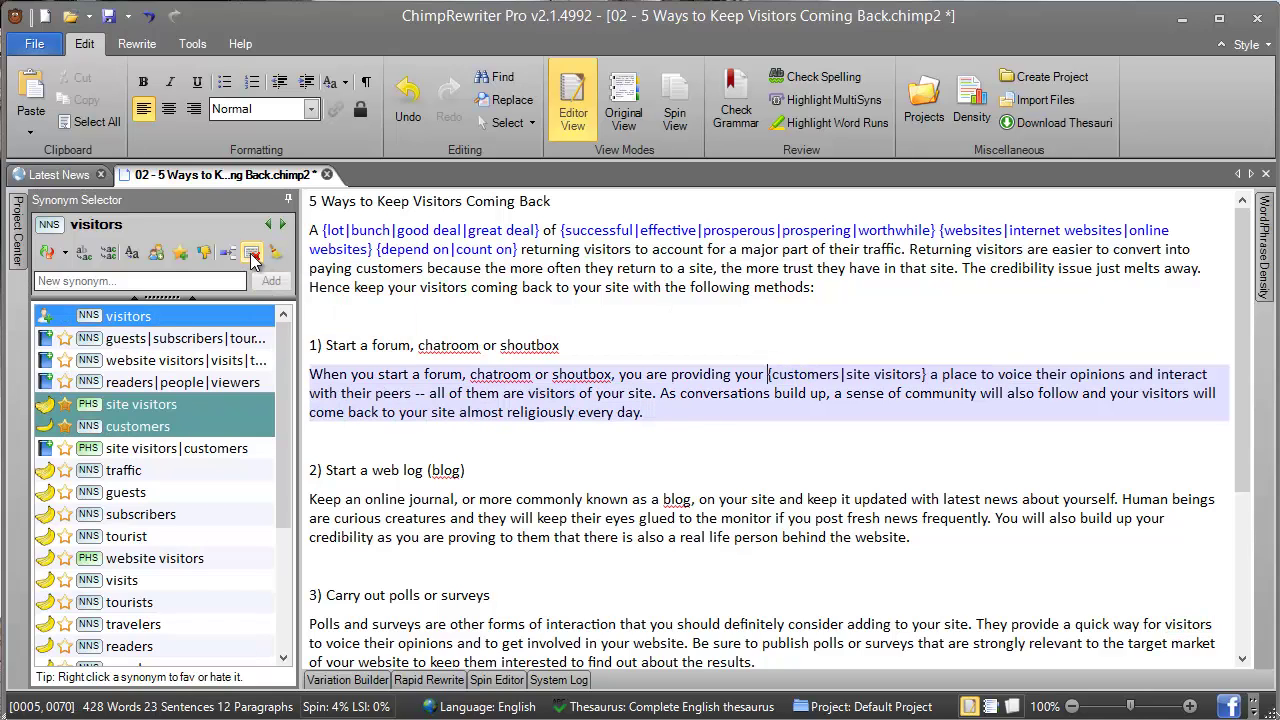
drag(777, 380, 896, 402)
click(896, 402)
key(ctrl+z)
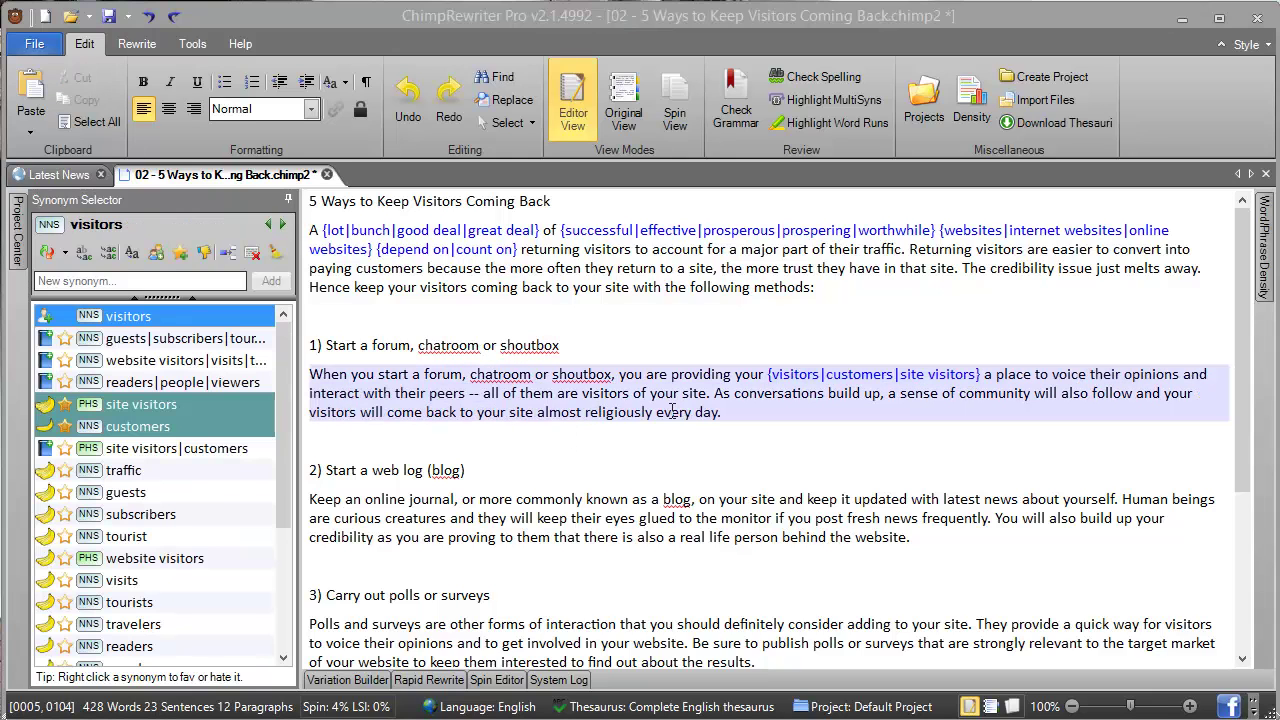
Remove all spin from "visitors" in the forum section's paragraph, leaving only the plain word
click(795, 380)
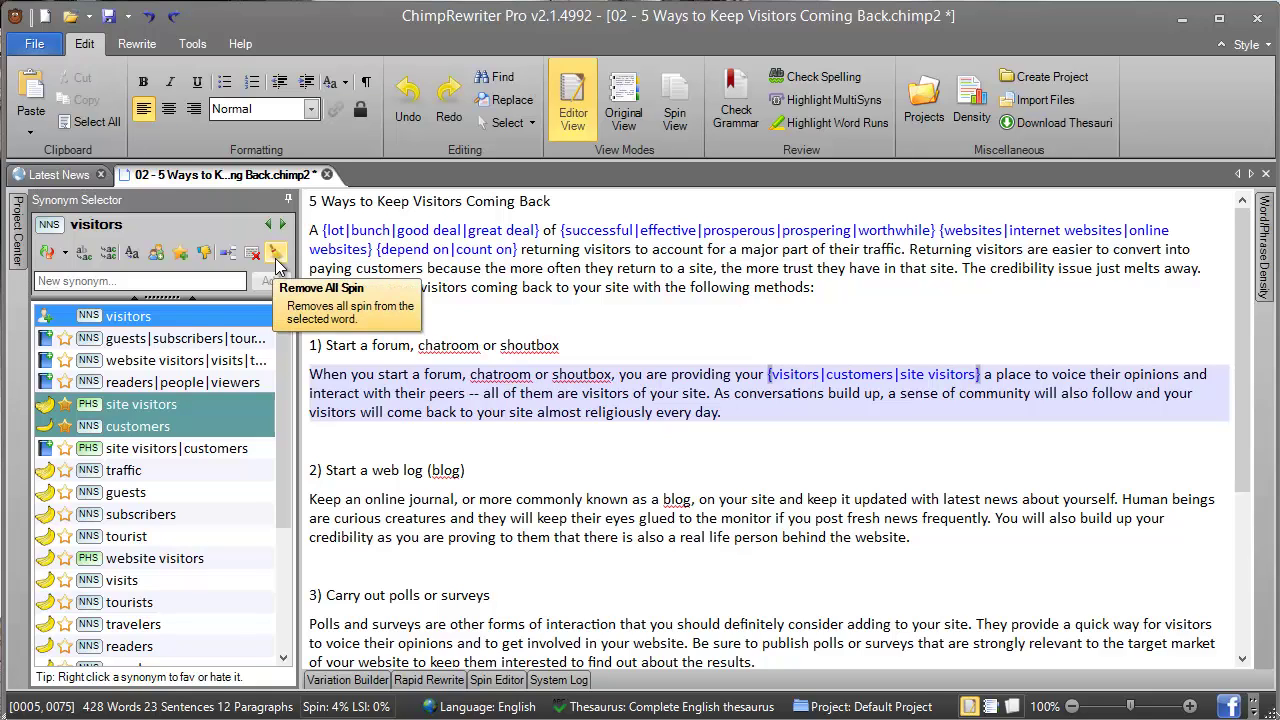
click(276, 262)
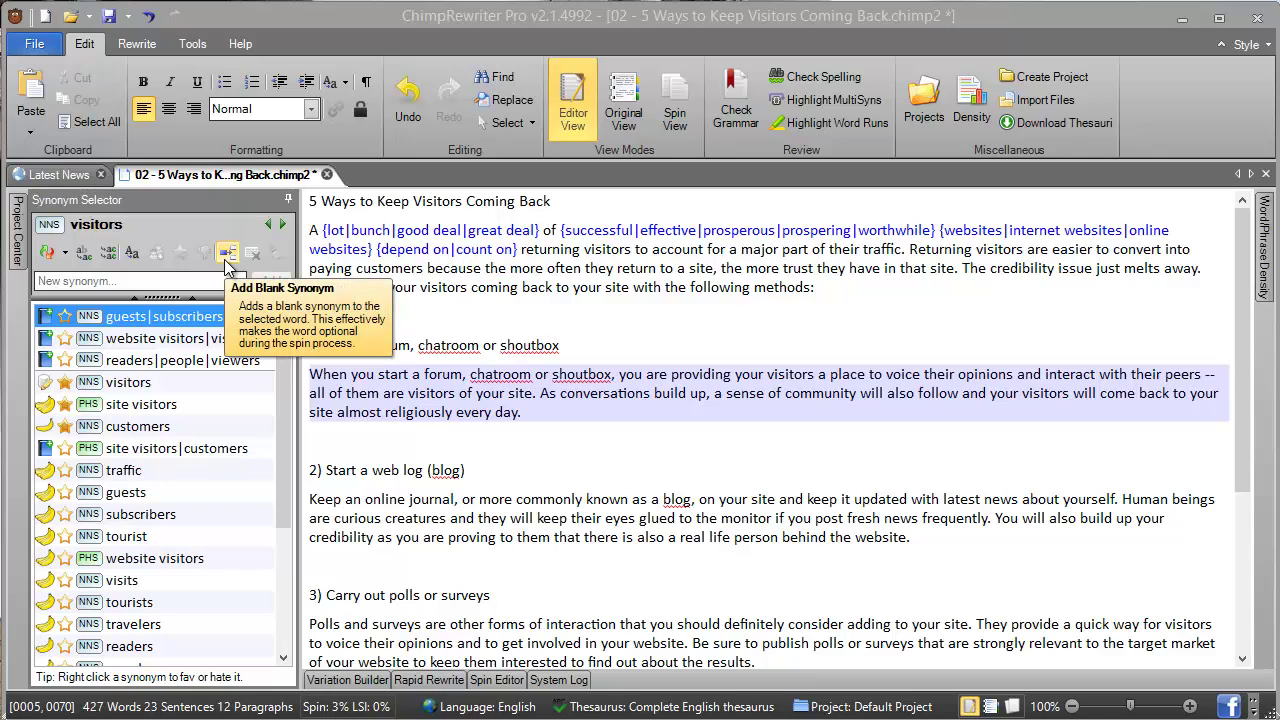
Add a blank synonym to "credibility" in the opening paragraph to make the word optional when spinning
click(966, 268)
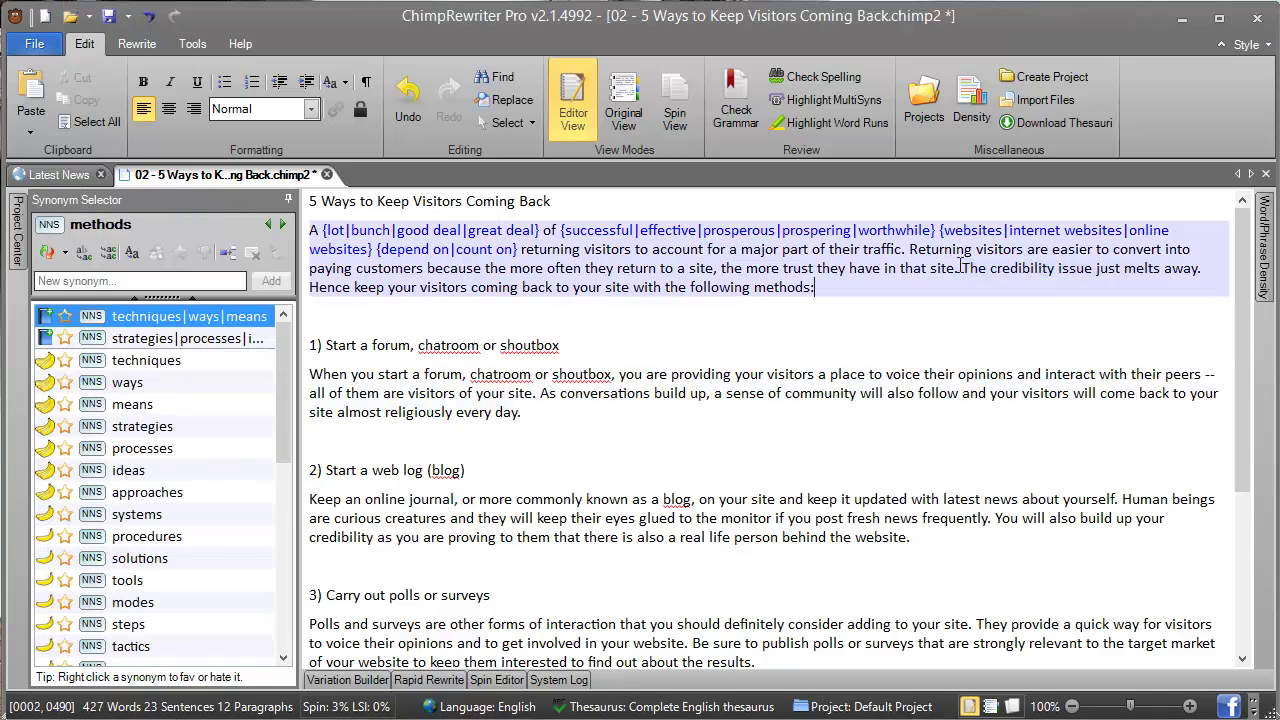
drag(966, 268, 1200, 268)
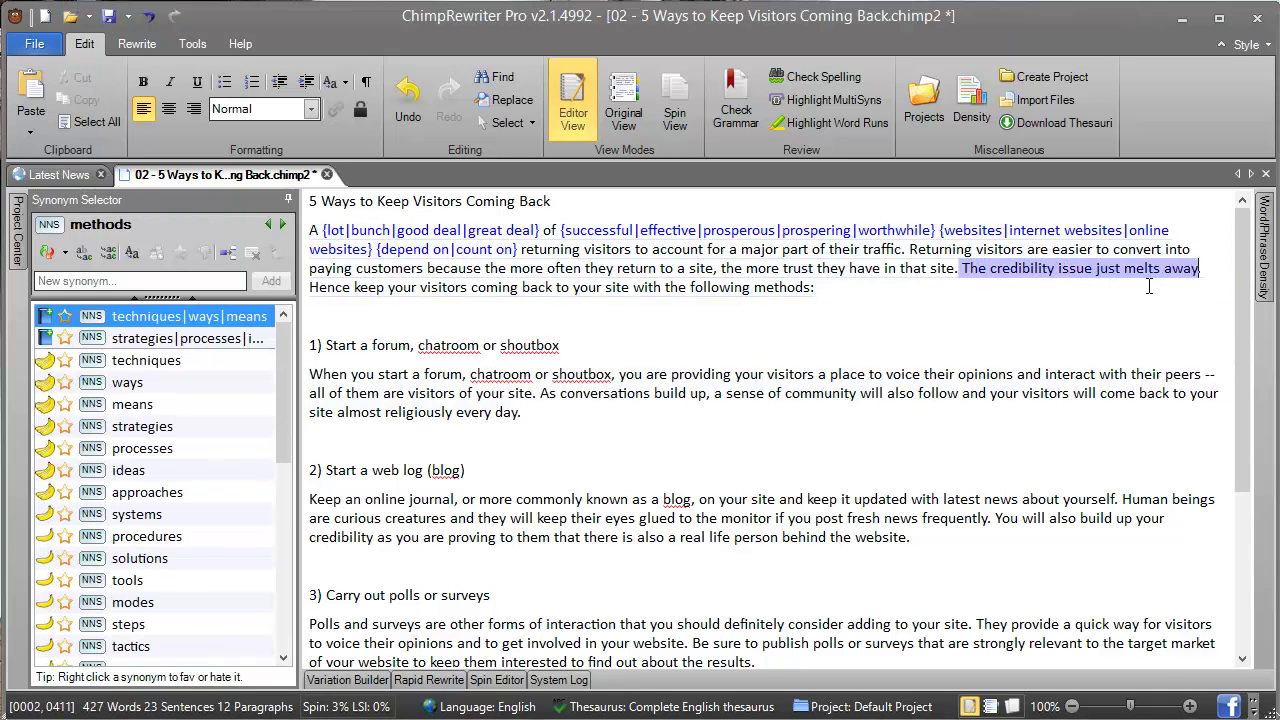
click(1149, 286)
click(1024, 268)
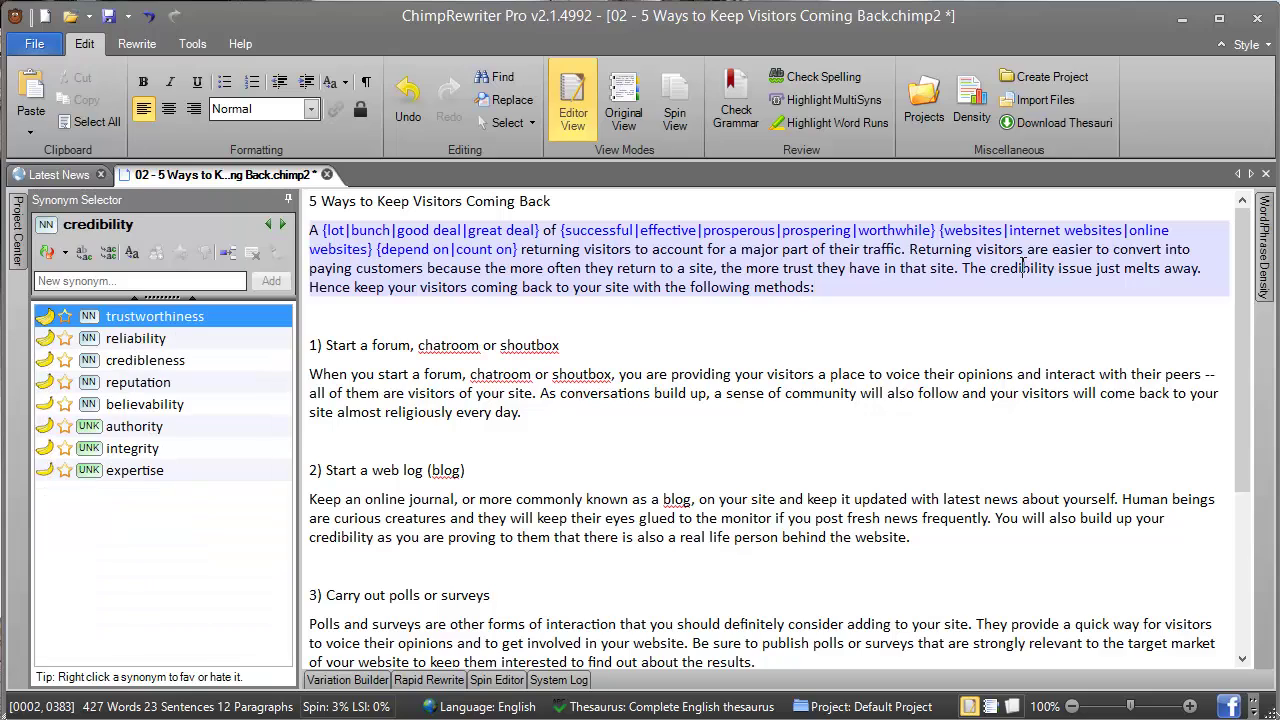
click(228, 252)
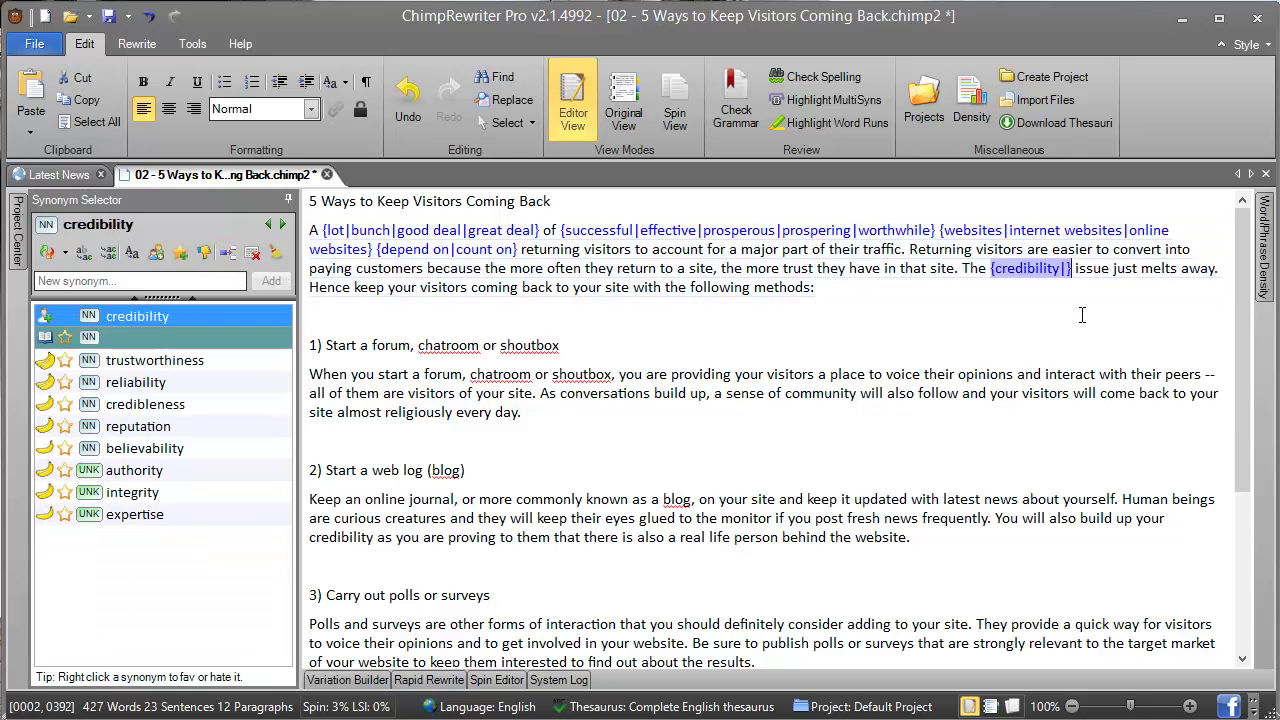
double_click(1027, 272)
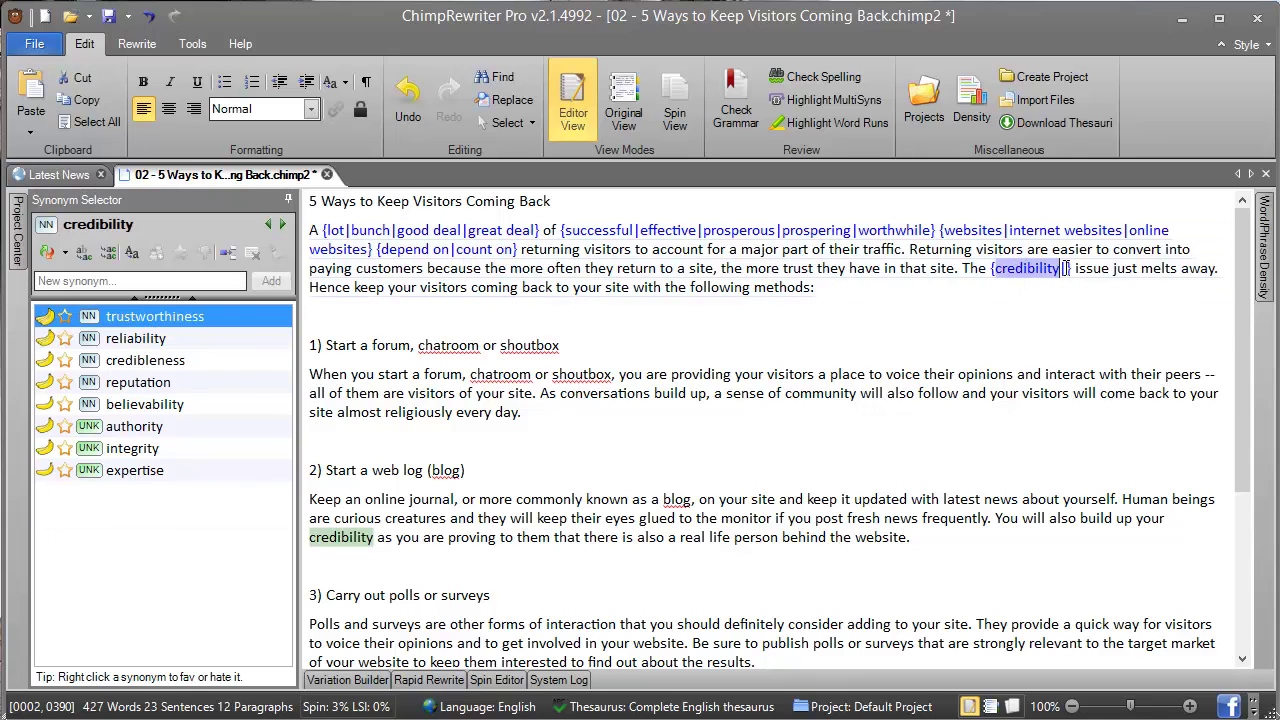
click(1013, 374)
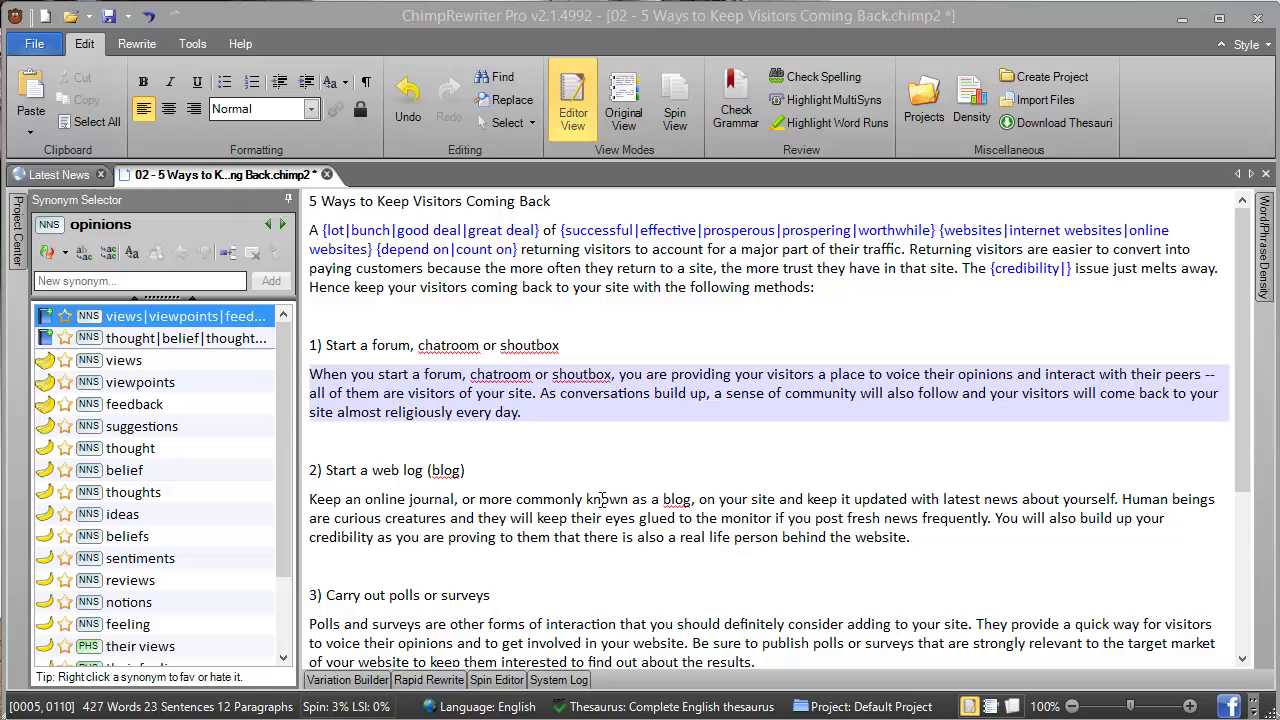
Make the phrase "on your site" in the web log section's paragraph optional by adding a blank synonym
drag(699, 499, 775, 500)
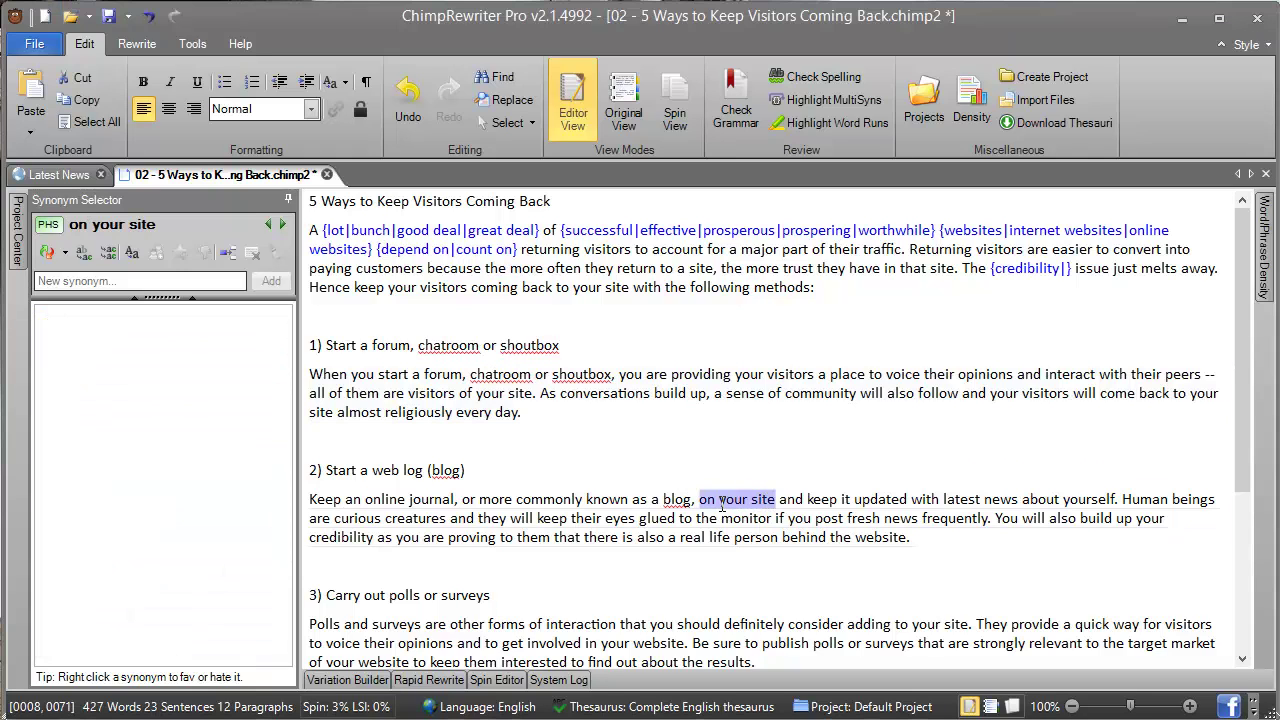
click(228, 252)
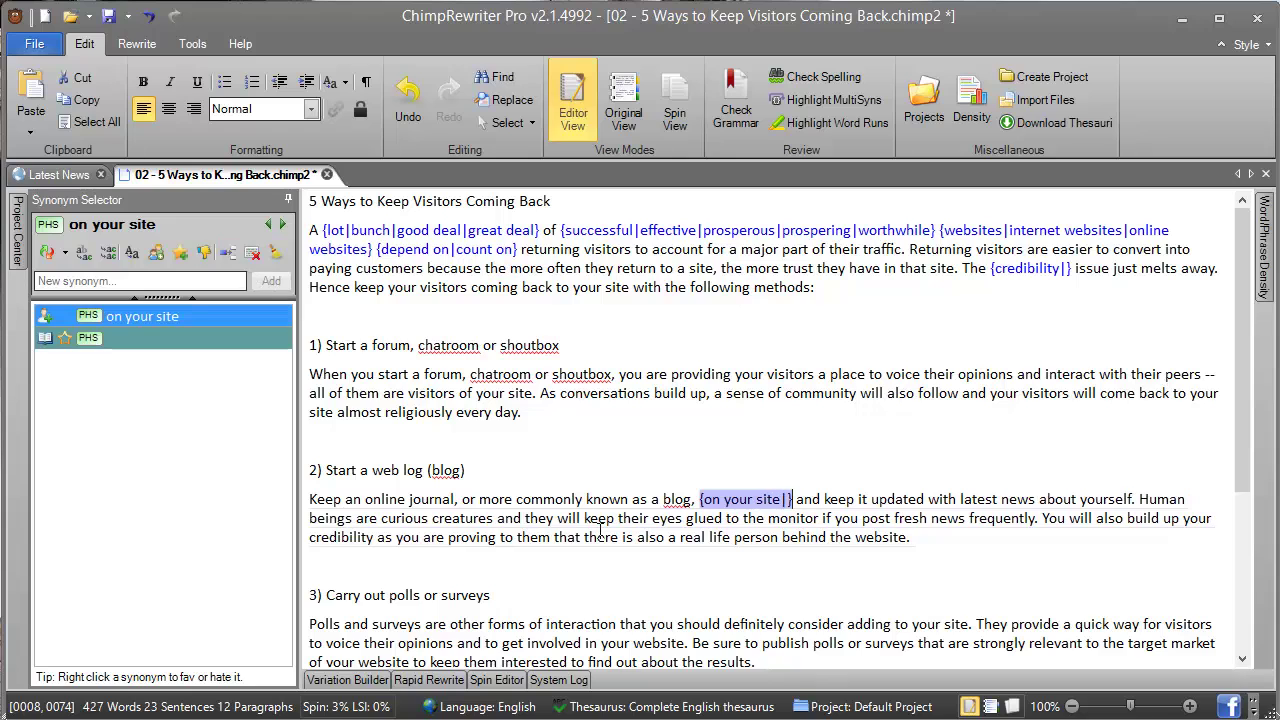
click(728, 476)
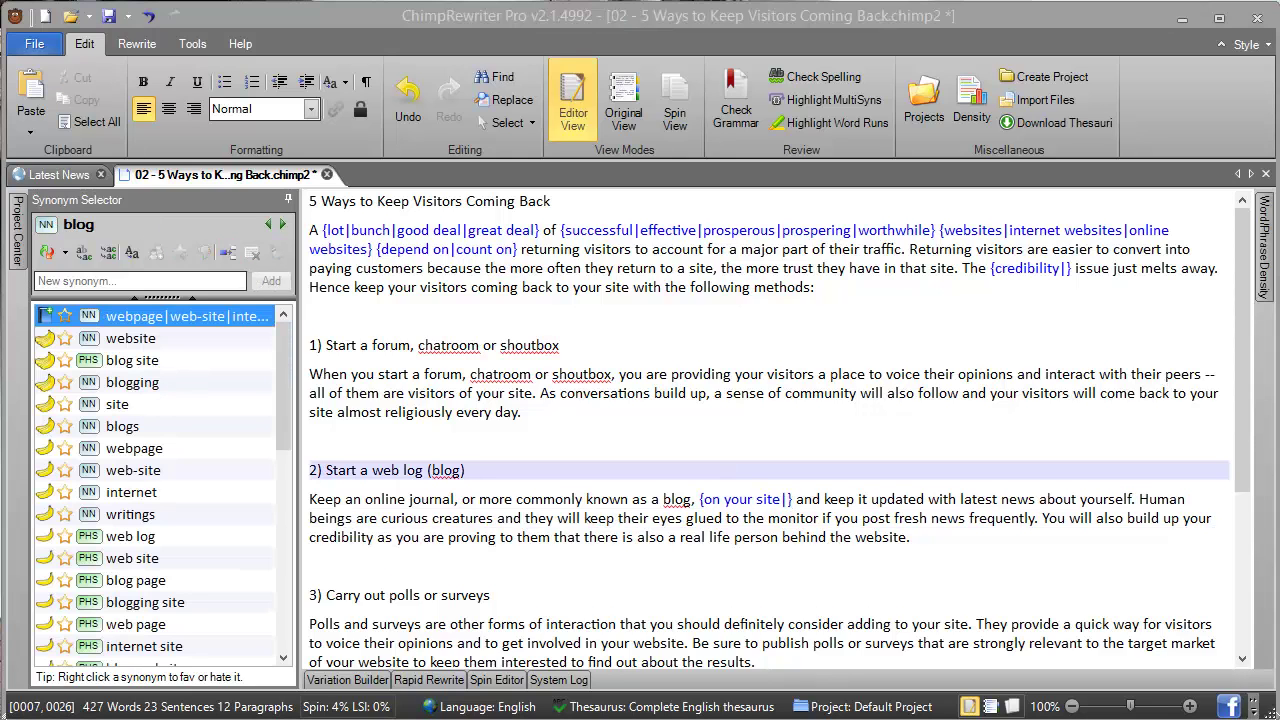